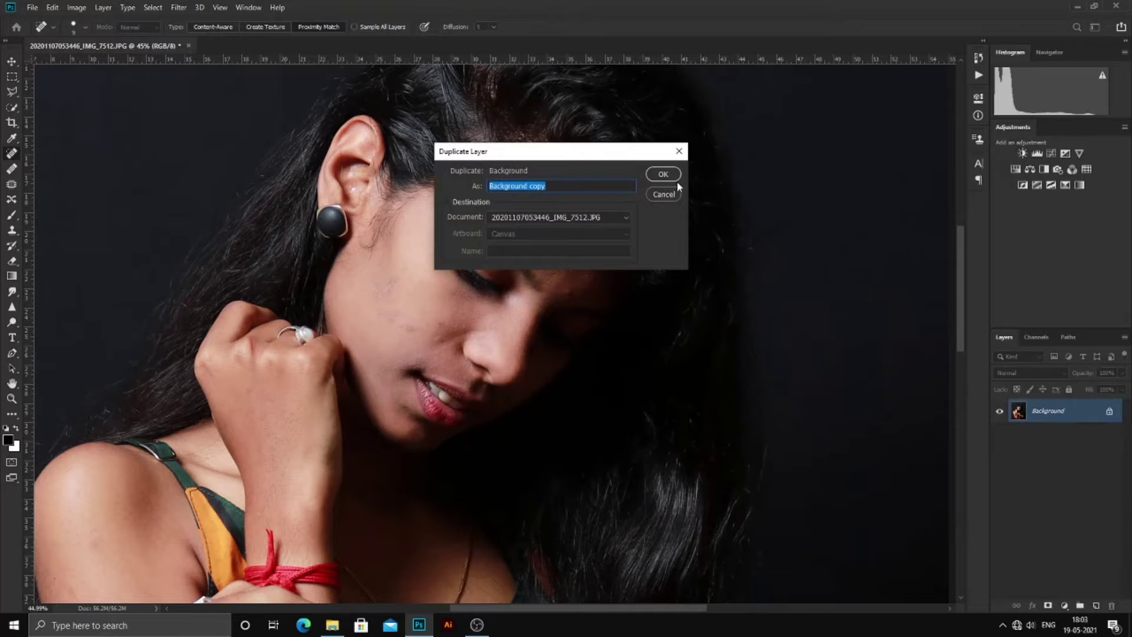
Step: Duplicate the Background layer as Background copy, and remove the forehead blemishes with the Spot Healing Brush at size 20
{"action": "left_click", "coordinate": [666, 177]}
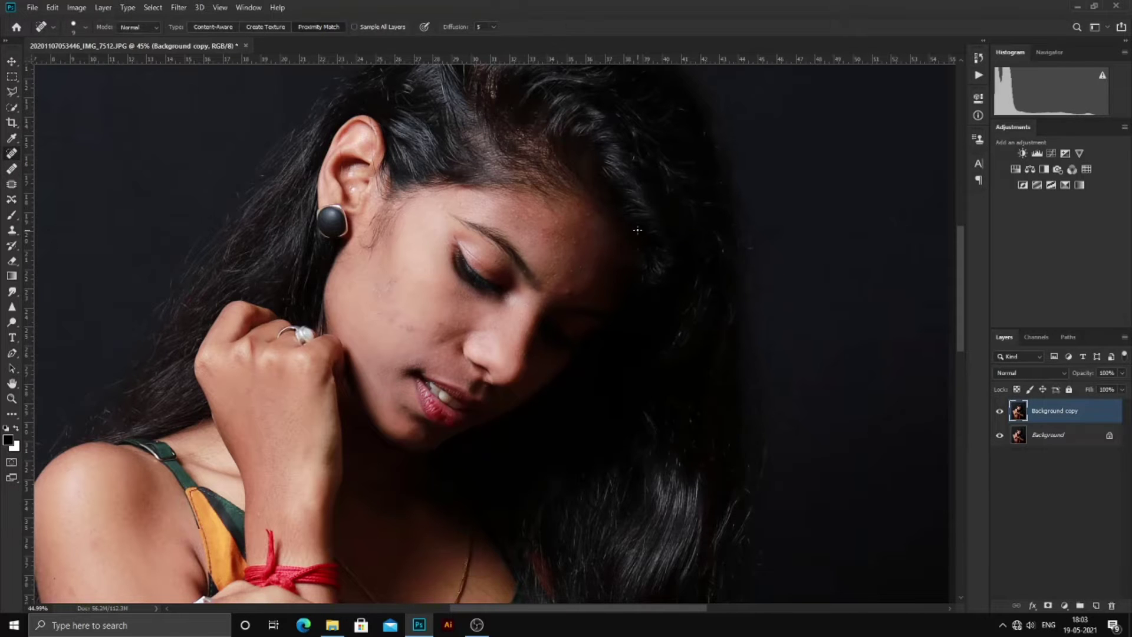
{"action": "scroll", "coordinate": [637, 230], "scroll_direction": "up", "scroll_amount": 5}
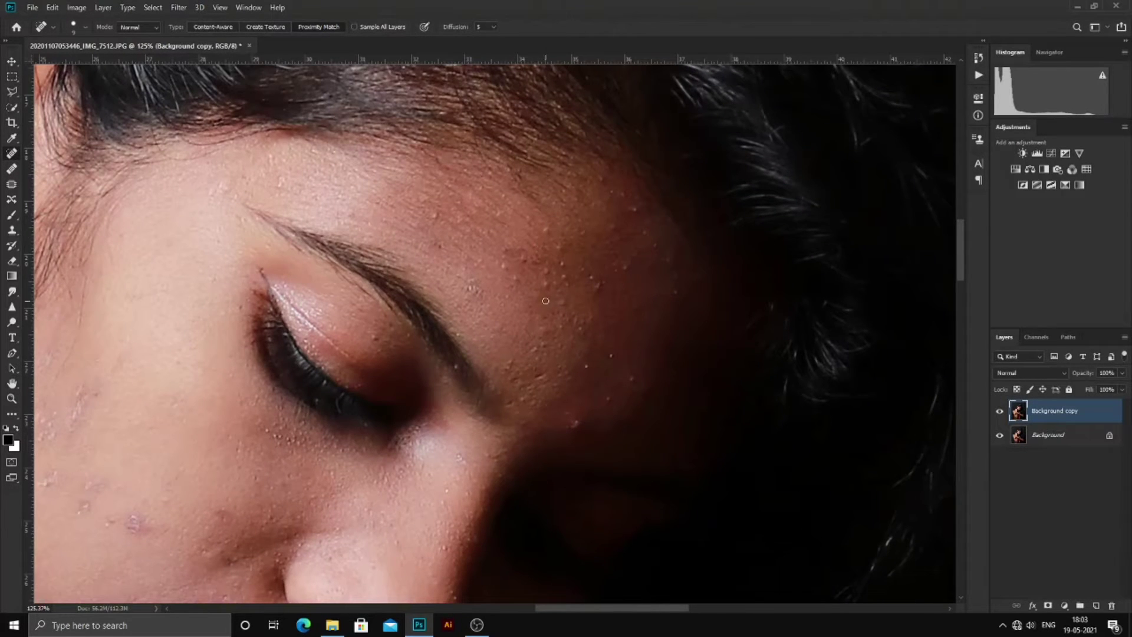
{"action": "left_click", "coordinate": [477, 288]}
{"action": "left_click", "coordinate": [435, 207]}
{"action": "left_click_drag", "start_coordinate": [372, 208], "coordinate": [385, 199]}
{"action": "left_click", "coordinate": [548, 273]}
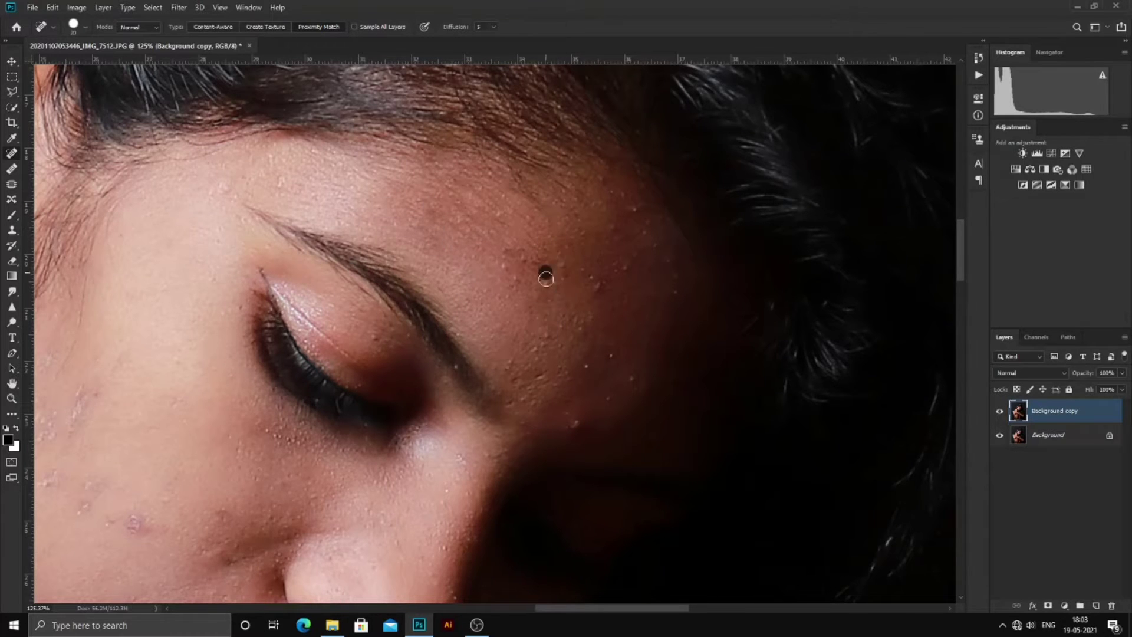
{"action": "left_click_drag", "start_coordinate": [541, 335], "coordinate": [539, 349]}
{"action": "left_click", "coordinate": [519, 398]}
{"action": "left_click", "coordinate": [575, 422]}
{"action": "left_click", "coordinate": [571, 261]}
{"action": "left_click", "coordinate": [518, 276]}
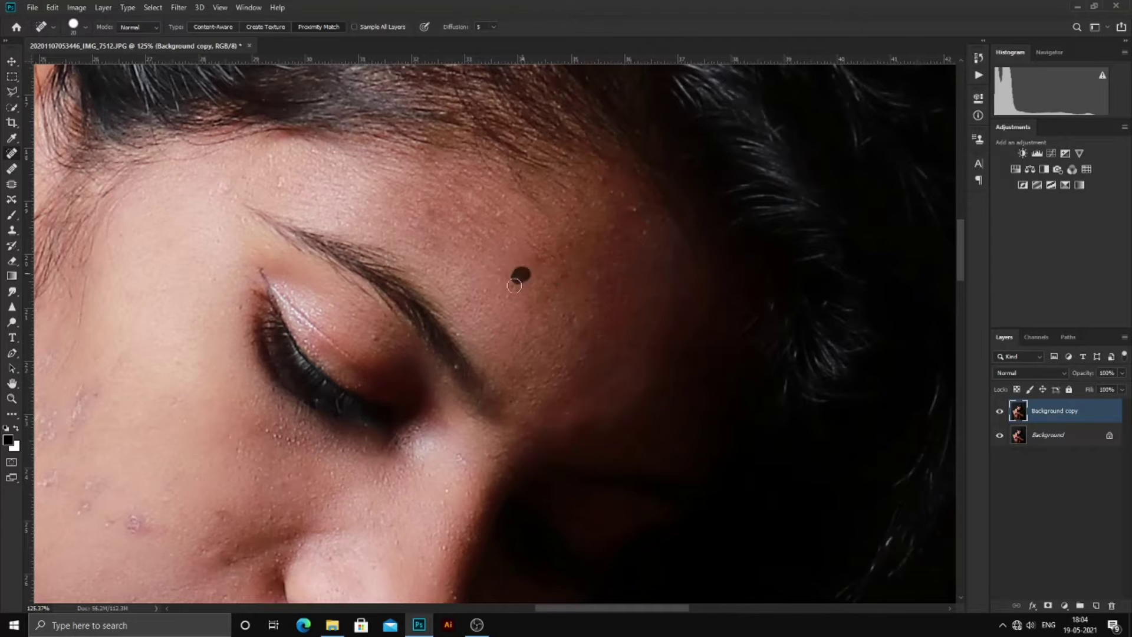
{"action": "left_click", "coordinate": [587, 205]}
{"action": "left_click", "coordinate": [589, 178]}
{"action": "left_click", "coordinate": [530, 194]}
Step: Heal the discoloured patch in the middle of the cheek and duplicate the retouched layer
{"action": "scroll", "coordinate": [719, 219], "scroll_direction": "down", "scroll_amount": 1}
{"action": "scroll", "coordinate": [169, 436], "scroll_direction": "up", "scroll_amount": 3}
{"action": "left_click_drag", "start_coordinate": [218, 352], "coordinate": [244, 332]}
{"action": "scroll", "coordinate": [267, 338], "scroll_direction": "down", "scroll_amount": 3}
{"action": "scroll", "coordinate": [194, 377], "scroll_direction": "up", "scroll_amount": 2}
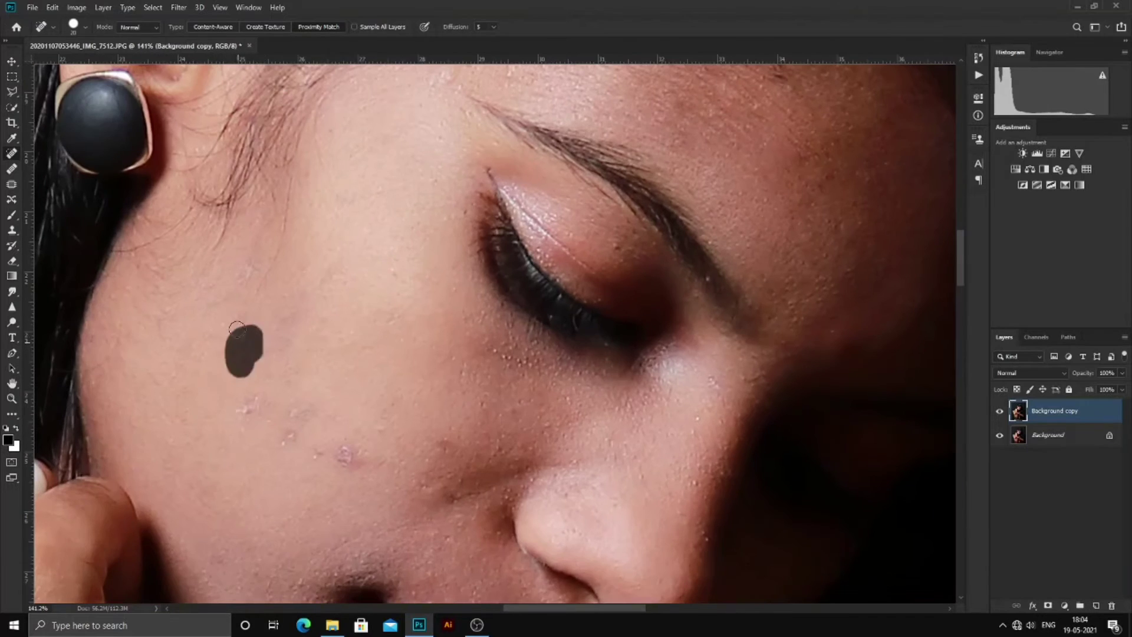
{"action": "key", "text": "ctrl+j"}
Step: Heal the remaining spots across the cheek, from below the earring to the blemishes beside the nose
{"action": "left_click_drag", "start_coordinate": [214, 280], "coordinate": [213, 294]}
{"action": "left_click_drag", "start_coordinate": [239, 298], "coordinate": [284, 200]}
{"action": "left_click", "coordinate": [247, 283]}
{"action": "left_click", "coordinate": [259, 393]}
{"action": "left_click_drag", "start_coordinate": [300, 407], "coordinate": [290, 434]}
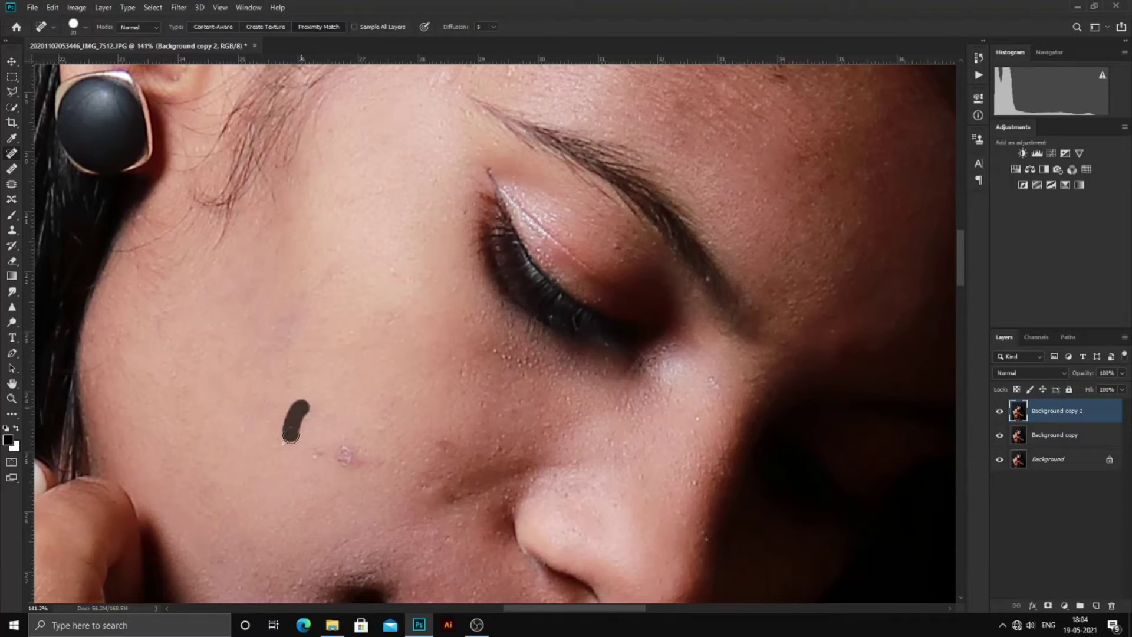
{"action": "left_click", "coordinate": [349, 450]}
{"action": "left_click", "coordinate": [350, 458]}
Step: Heal the small spots on the temple, beside the outer eye corner and above the eyebrow
{"action": "scroll", "coordinate": [386, 447], "scroll_direction": "down", "scroll_amount": 2}
{"action": "scroll", "coordinate": [386, 450], "scroll_direction": "down", "scroll_amount": 2}
{"action": "scroll", "coordinate": [515, 332], "scroll_direction": "up", "scroll_amount": 2}
{"action": "scroll", "coordinate": [515, 348], "scroll_direction": "down", "scroll_amount": 2}
{"action": "scroll", "coordinate": [410, 260], "scroll_direction": "up", "scroll_amount": 3}
{"action": "left_click_drag", "start_coordinate": [418, 273], "coordinate": [405, 298]}
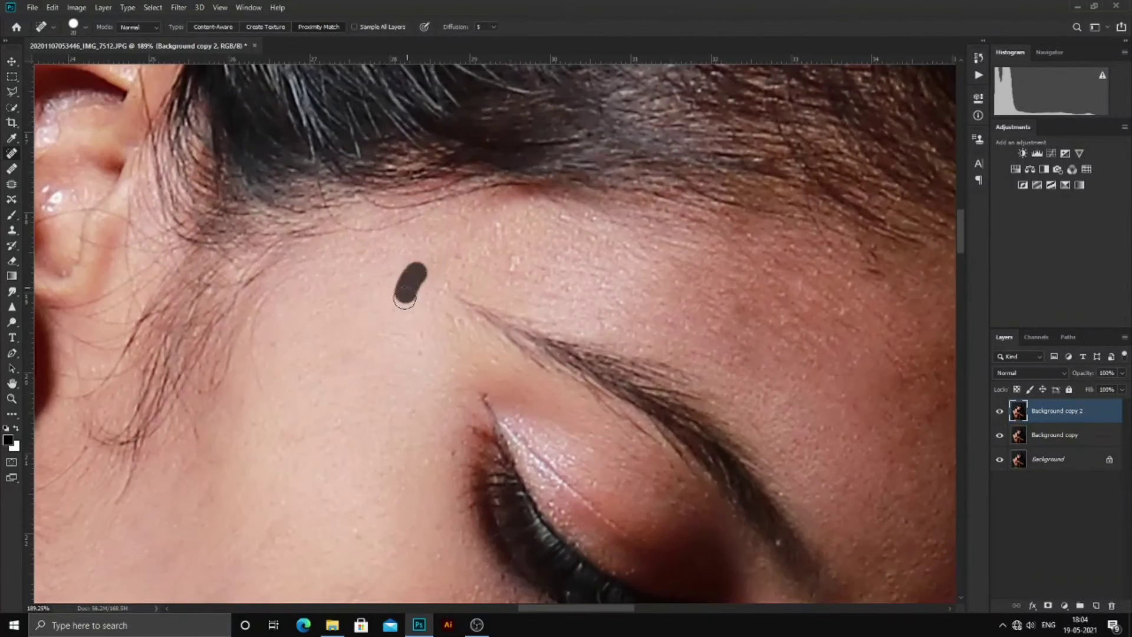
{"action": "left_click", "coordinate": [414, 416]}
{"action": "left_click", "coordinate": [529, 274]}
Step: Heal the marks at the cheek crease beside the nose, and shrink the healing brush for the lip area
{"action": "scroll", "coordinate": [406, 270], "scroll_direction": "down", "scroll_amount": 4}
{"action": "scroll", "coordinate": [433, 412], "scroll_direction": "up", "scroll_amount": 4}
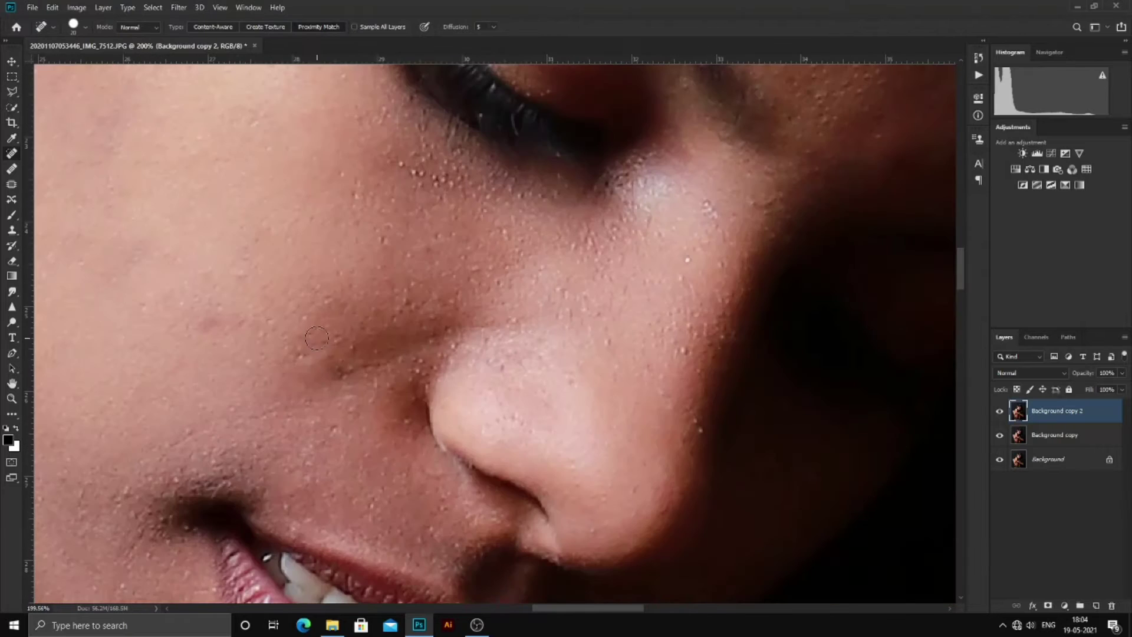
{"action": "left_click", "coordinate": [345, 366]}
{"action": "left_click", "coordinate": [319, 359]}
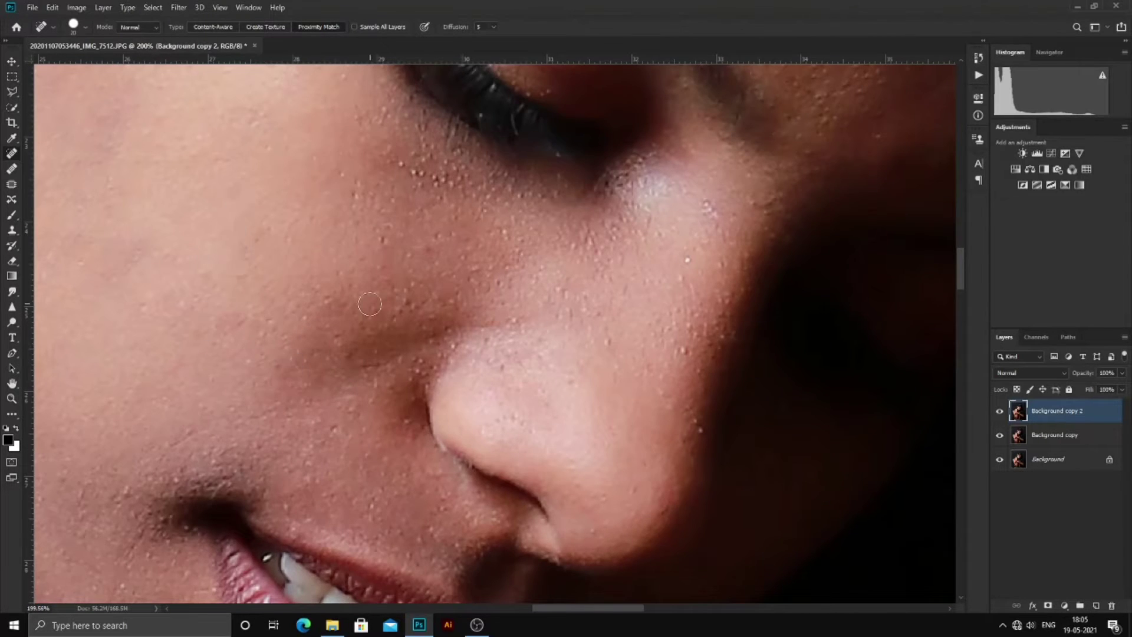
{"action": "scroll", "coordinate": [369, 306], "scroll_direction": "down", "scroll_amount": 1}
{"action": "scroll", "coordinate": [506, 392], "scroll_direction": "down", "scroll_amount": 3}
{"action": "scroll", "coordinate": [432, 521], "scroll_direction": "up", "scroll_amount": 4}
{"action": "key", "text": "["}
{"action": "key", "text": "["}
{"action": "key", "text": "["}
{"action": "key", "text": "["}
{"action": "key", "text": "["}
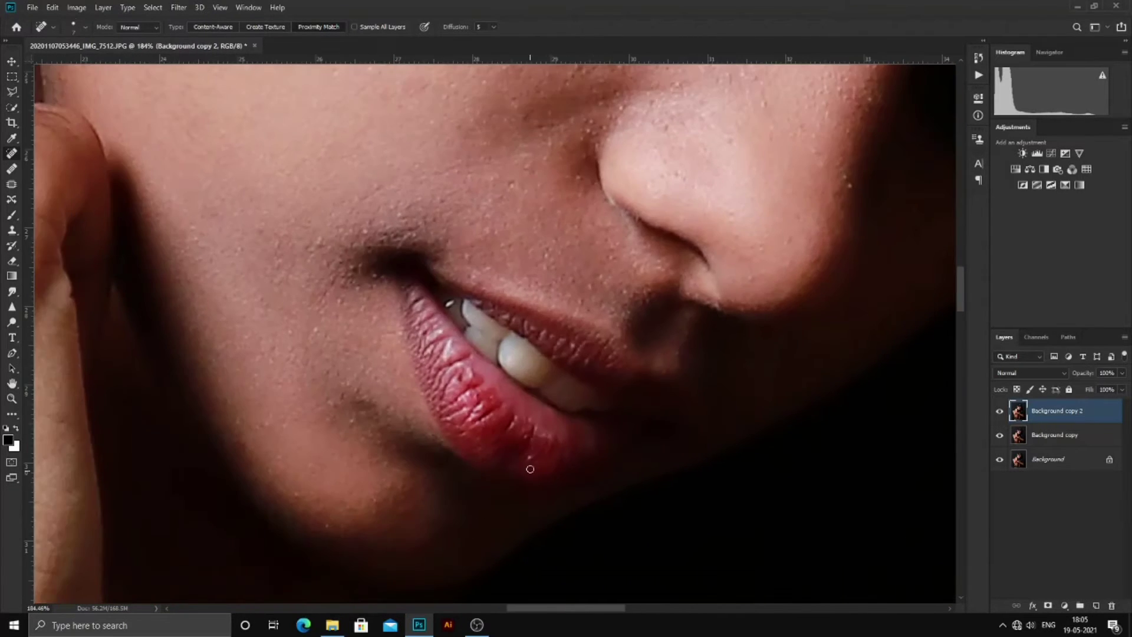
Step: Compare the face with the top retouched layer hidden and shown, and flatten the image into a single Background layer
{"action": "scroll", "coordinate": [558, 420], "scroll_direction": "down", "scroll_amount": 6}
{"action": "scroll", "coordinate": [678, 266], "scroll_direction": "up", "scroll_amount": 3}
{"action": "left_click", "coordinate": [998, 411]}
{"action": "left_click", "coordinate": [999, 411]}
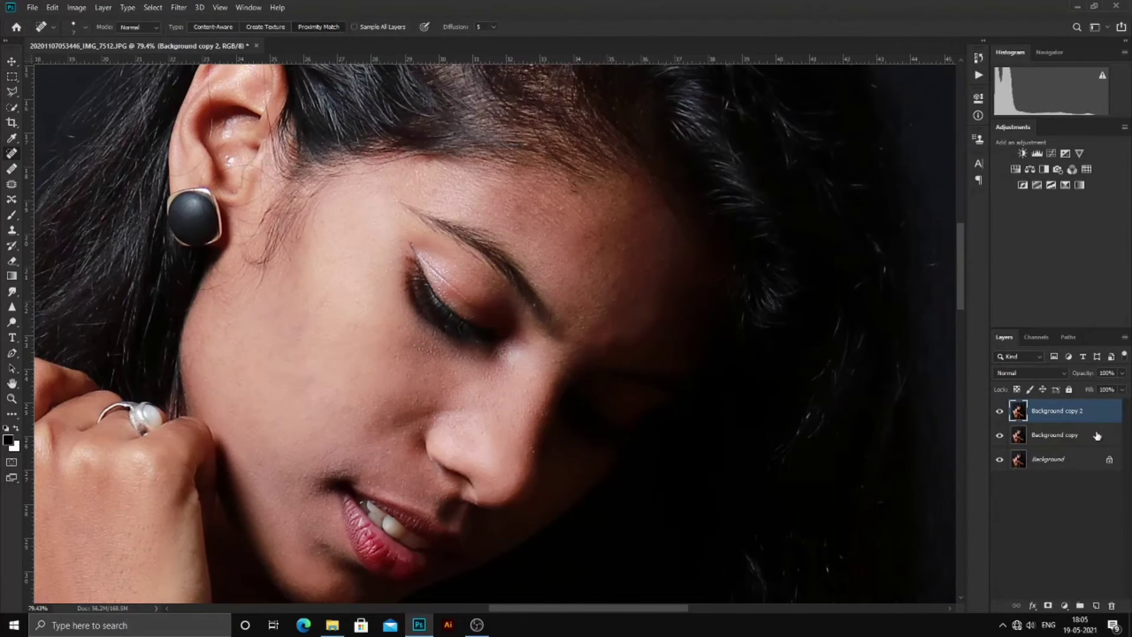
{"action": "right_click", "coordinate": [1021, 460]}
{"action": "left_click", "coordinate": [1051, 572]}
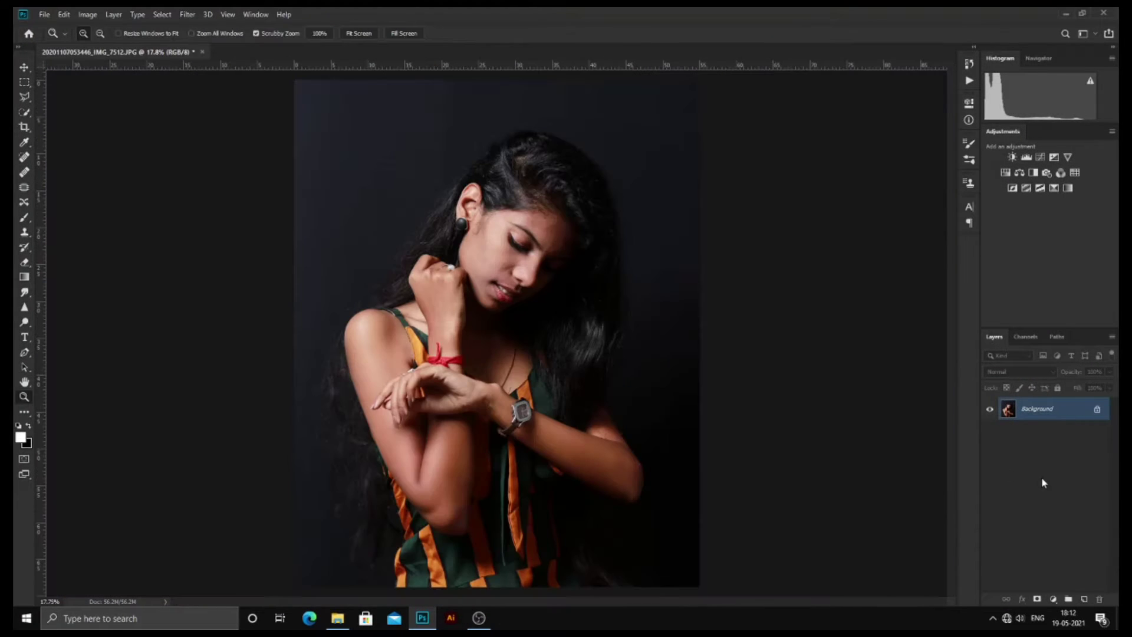
Step: Duplicate the Background layer twice and convert both copies to smart objects
{"action": "key", "text": "ctrl+j"}
{"action": "key", "text": "ctrl+j"}
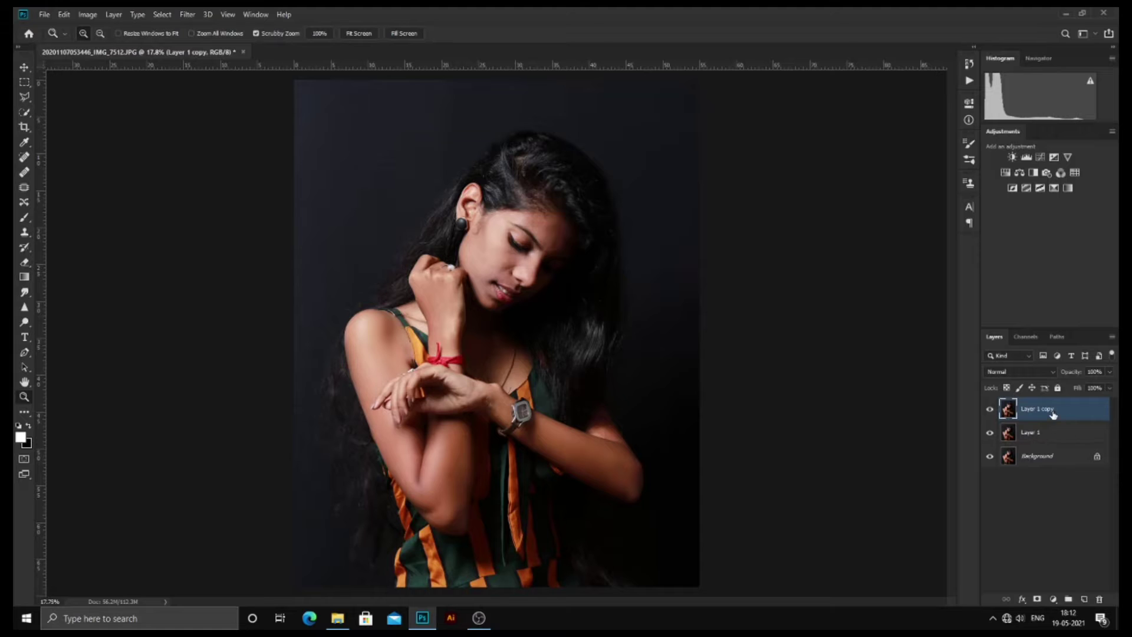
{"action": "right_click", "coordinate": [1053, 415]}
{"action": "left_click", "coordinate": [946, 279]}
{"action": "right_click", "coordinate": [1042, 433]}
{"action": "left_click", "coordinate": [942, 280]}
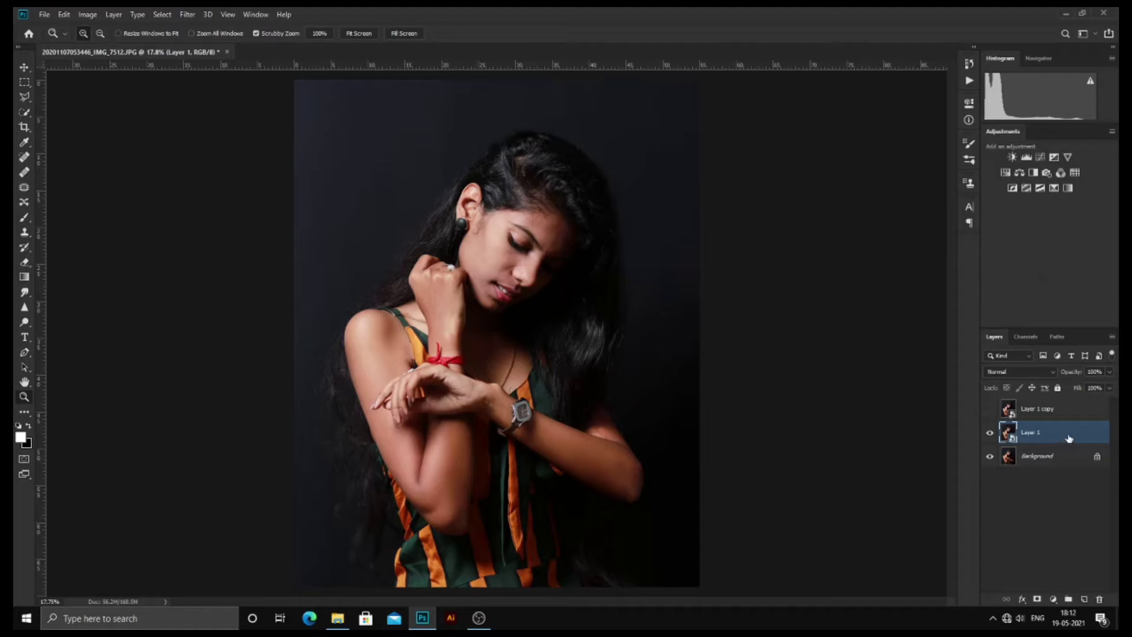
Step: Apply a Gaussian Blur with a radius of about 21 pixels to Layer 1
{"action": "left_click", "coordinate": [188, 14]}
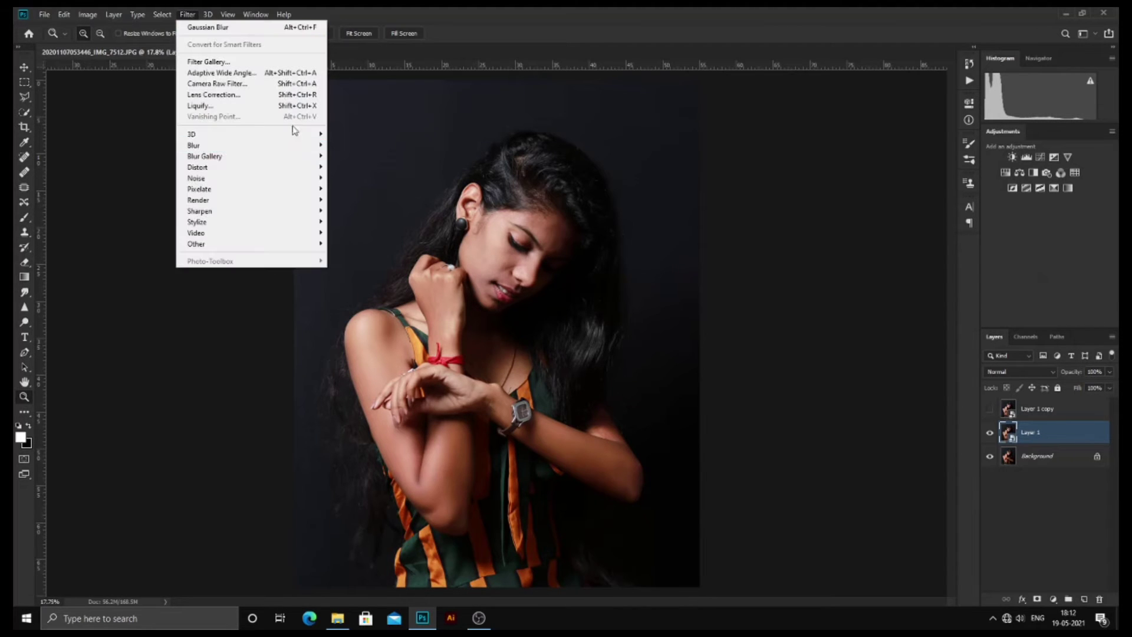
{"action": "mouse_move", "coordinate": [317, 151]}
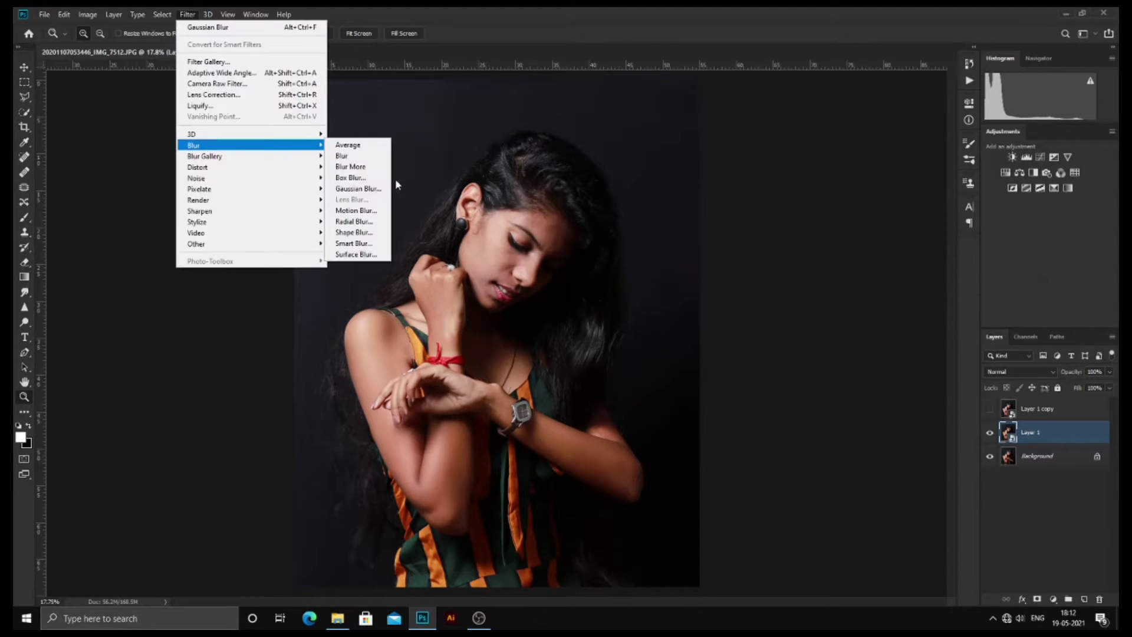
{"action": "left_click", "coordinate": [357, 188]}
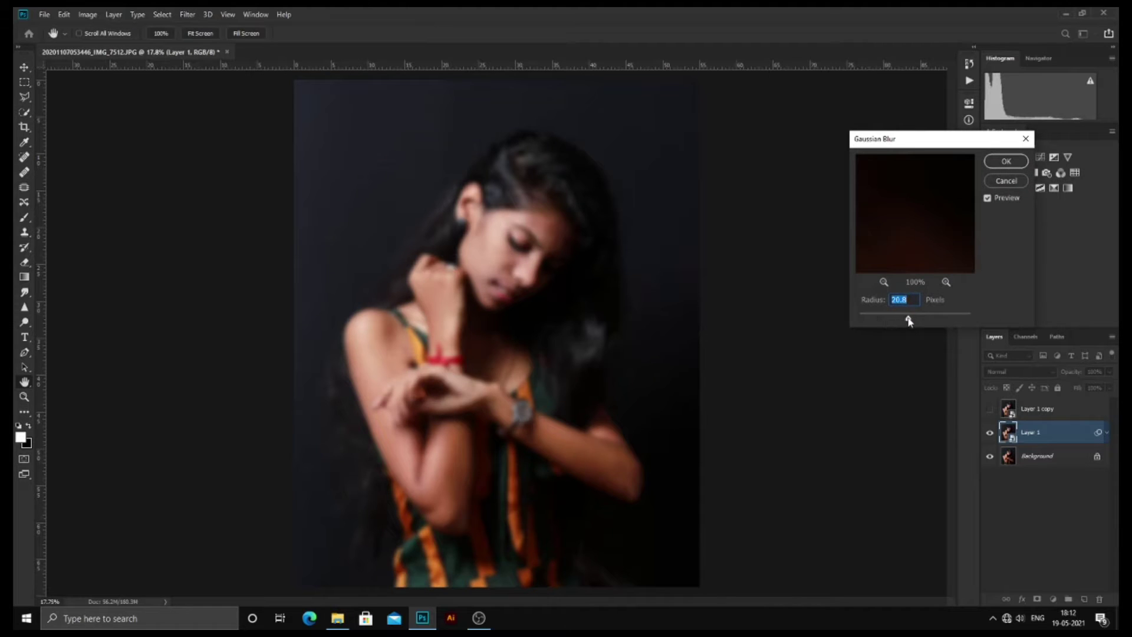
{"action": "left_click_drag", "start_coordinate": [911, 320], "coordinate": [910, 320]}
{"action": "left_click", "coordinate": [1007, 161]}
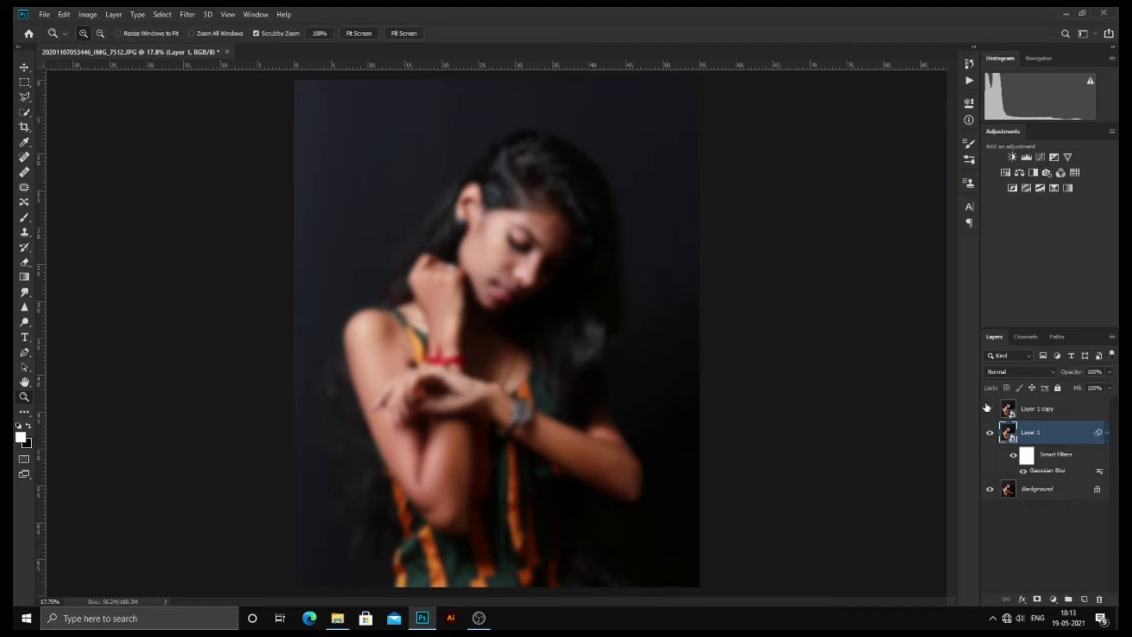
Step: Show Layer 1 copy and apply a High Pass filter with a 2.0-pixel radius to it
{"action": "left_click", "coordinate": [989, 408]}
{"action": "left_click", "coordinate": [1043, 410]}
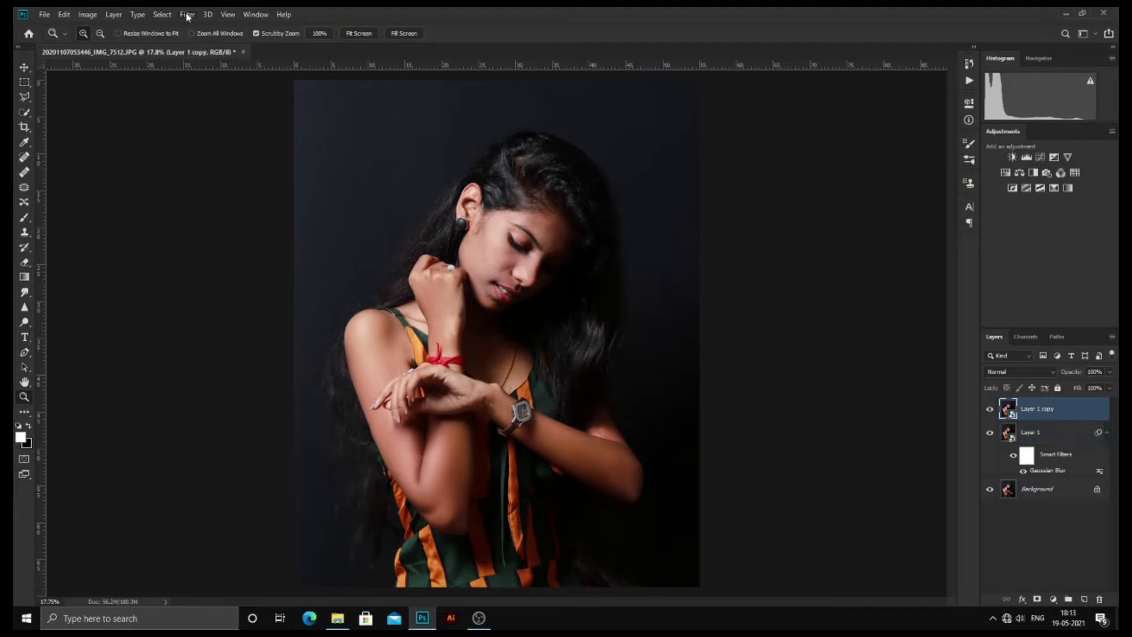
{"action": "left_click", "coordinate": [187, 15]}
{"action": "mouse_move", "coordinate": [313, 244]}
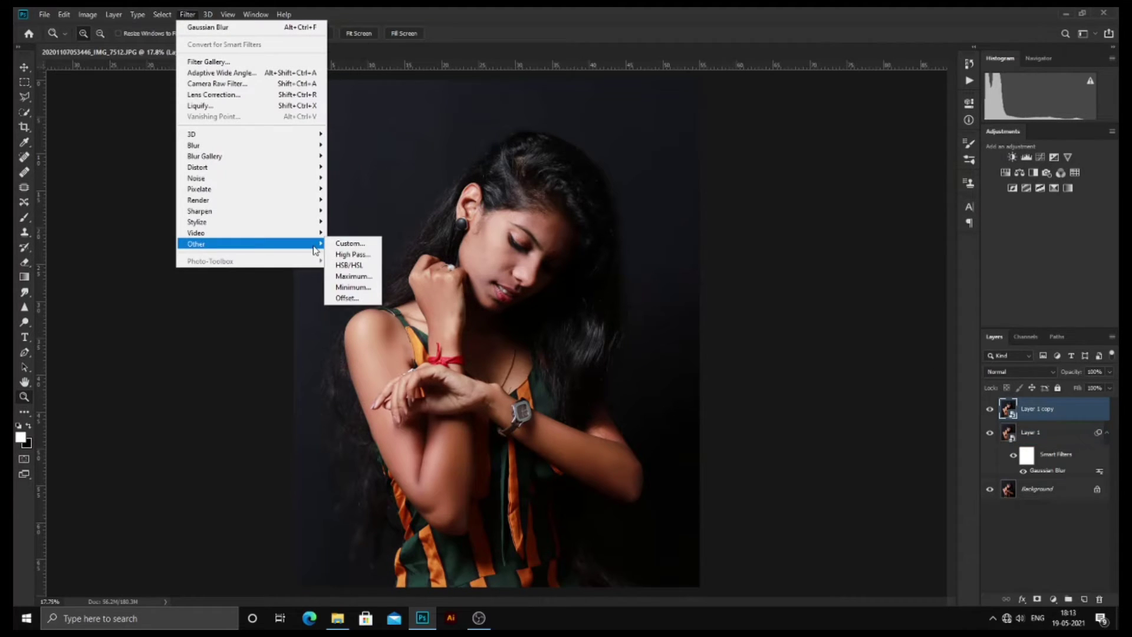
{"action": "left_click", "coordinate": [351, 254]}
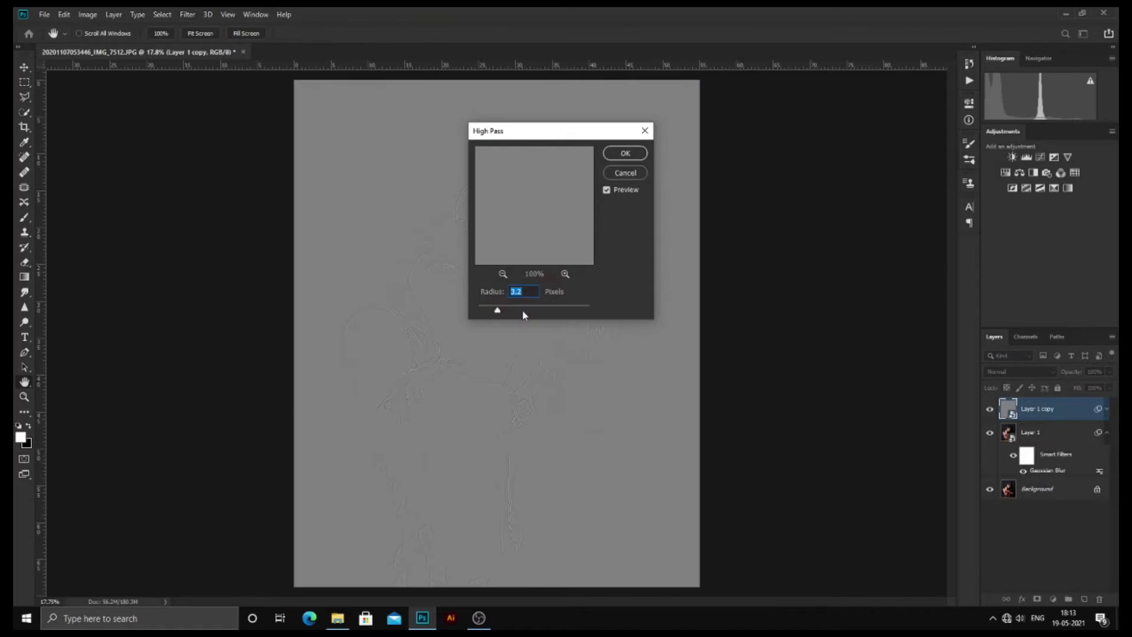
{"action": "left_click_drag", "start_coordinate": [535, 135], "coordinate": [673, 146]}
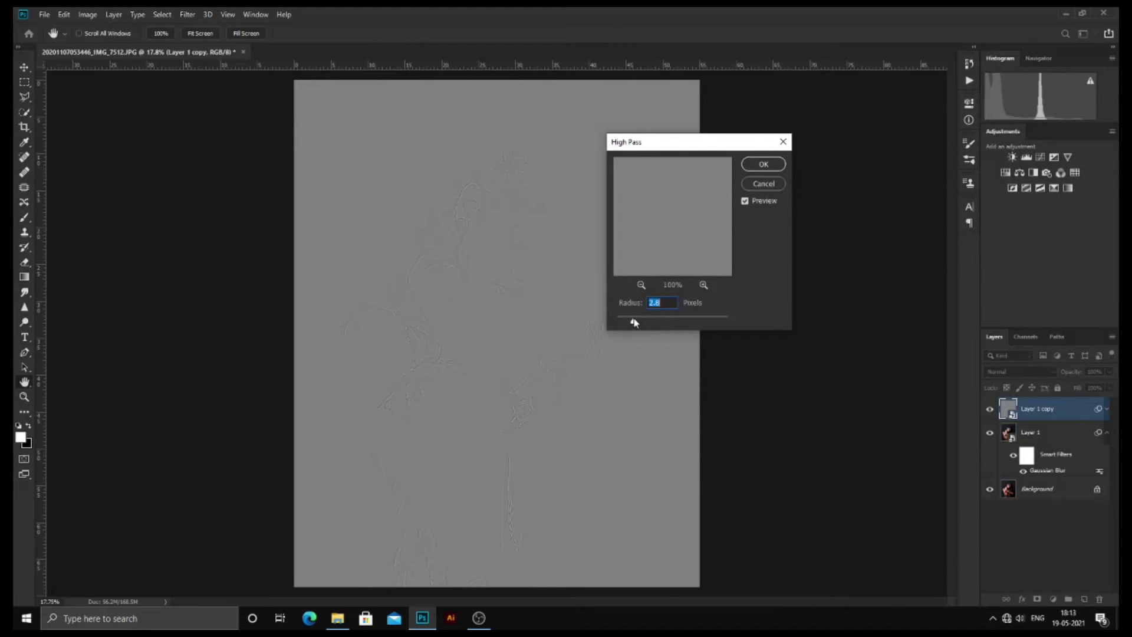
{"action": "left_click", "coordinate": [763, 165]}
{"action": "key", "text": "z"}
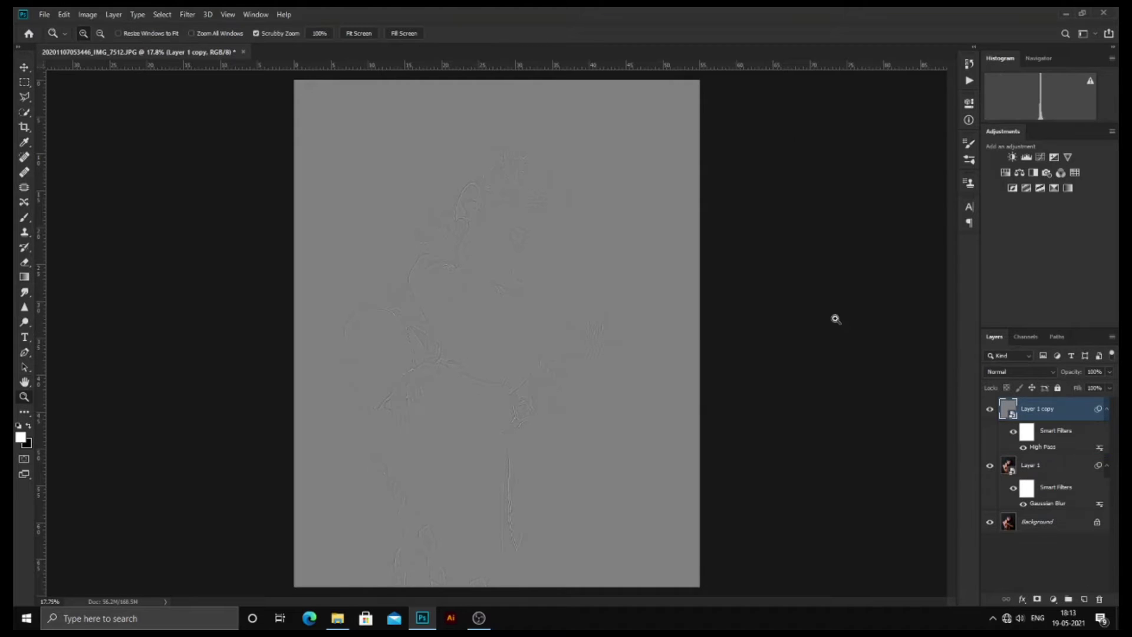
Step: Set Layer 1 copy's blend mode to Vivid Light and group it together with Layer 1
{"action": "left_click", "coordinate": [1018, 373]}
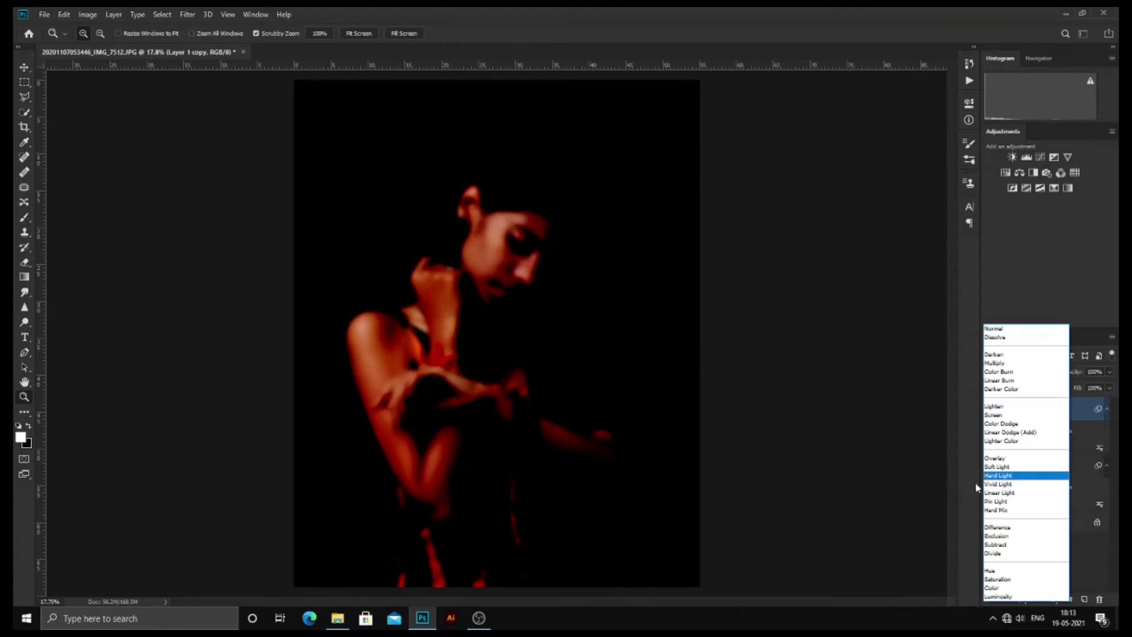
{"action": "left_click", "coordinate": [1026, 485]}
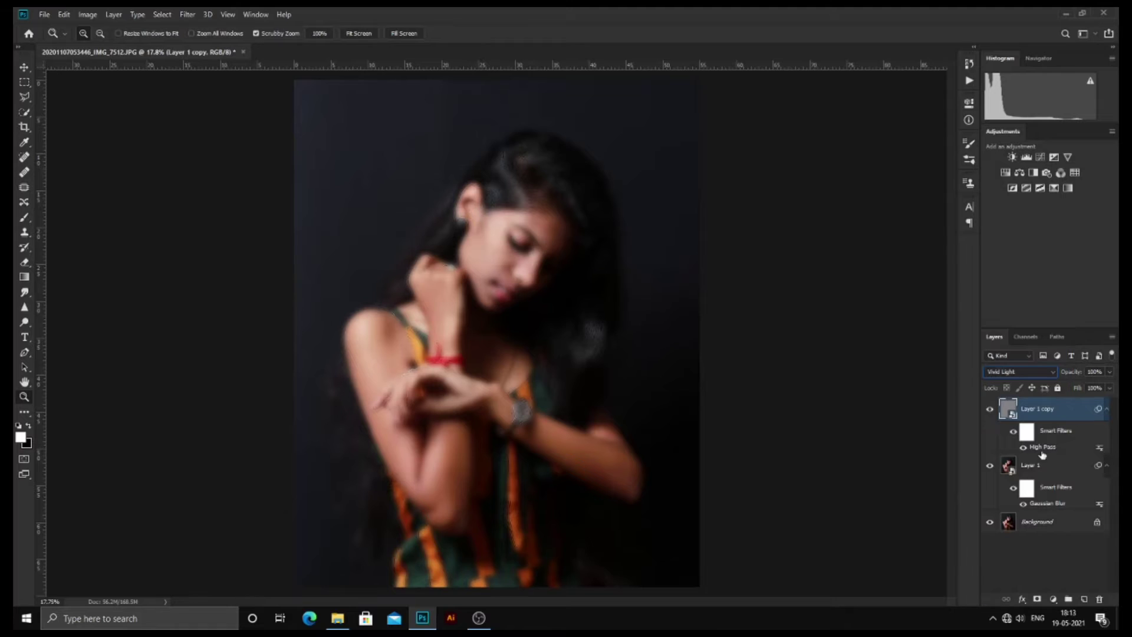
{"action": "left_click", "coordinate": [1044, 467], "text": "ctrl"}
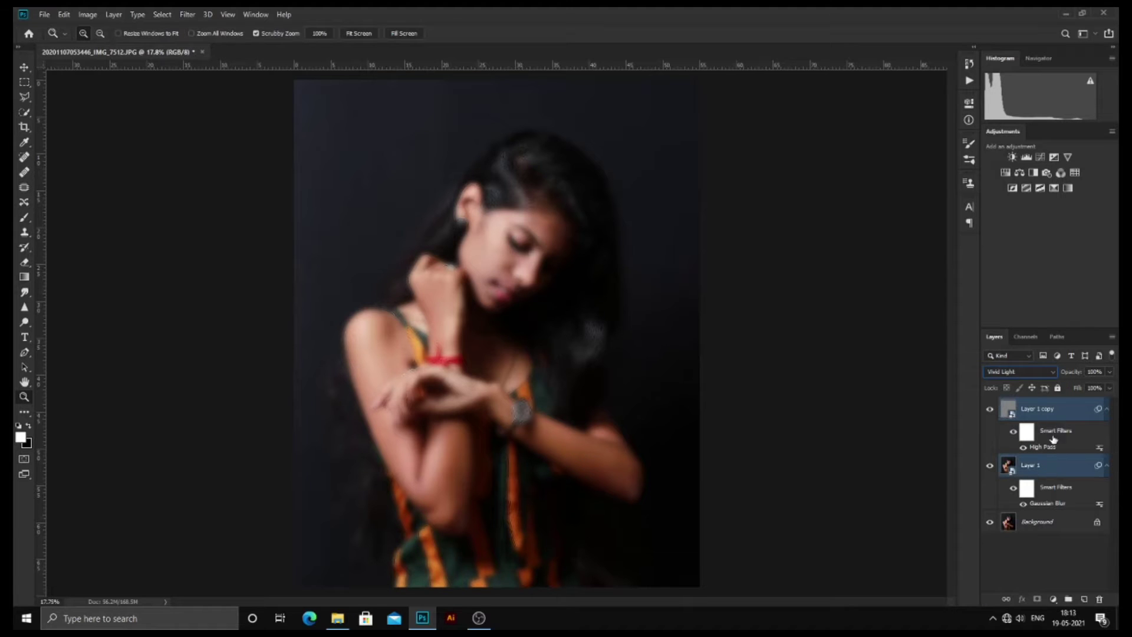
{"action": "left_click_drag", "start_coordinate": [1047, 467], "coordinate": [1068, 599]}
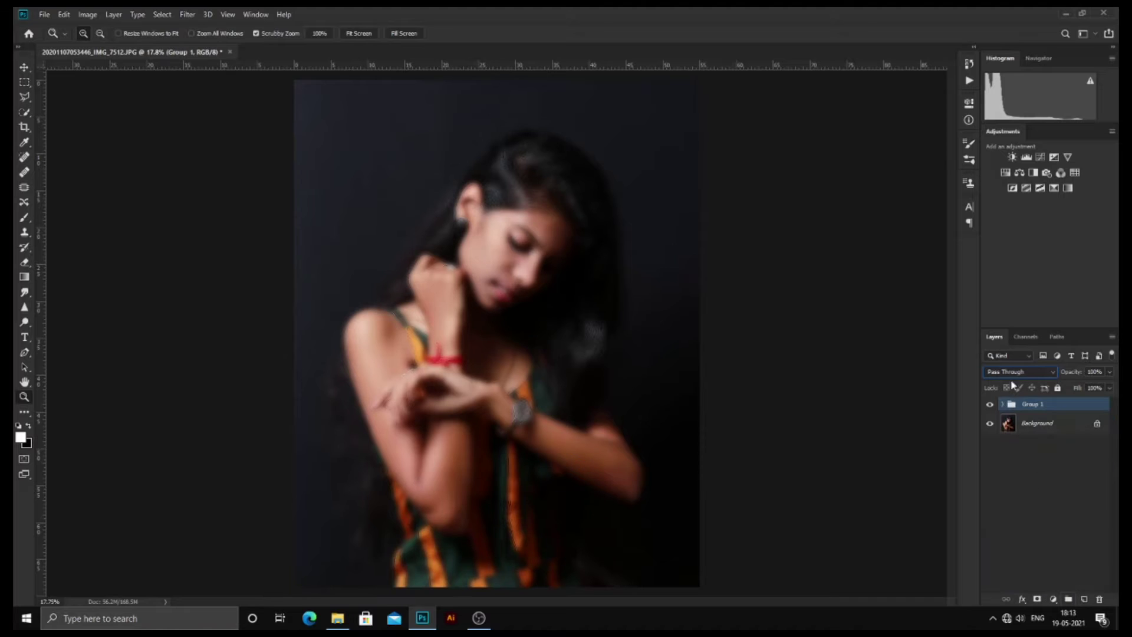
{"action": "left_click", "coordinate": [1002, 404]}
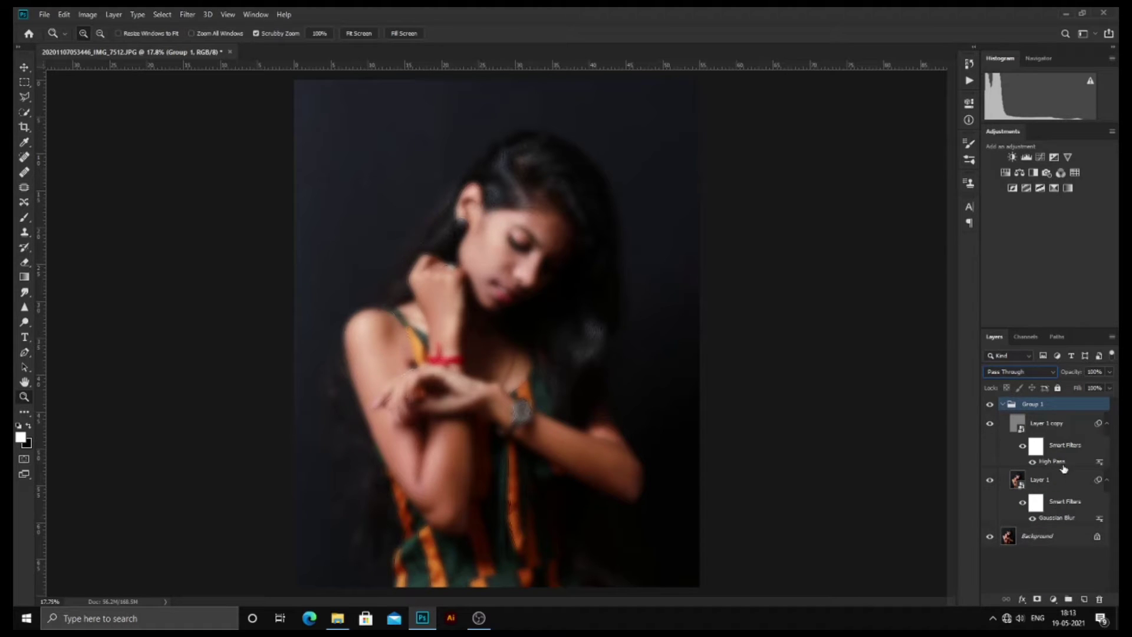
{"action": "left_click", "coordinate": [1002, 405]}
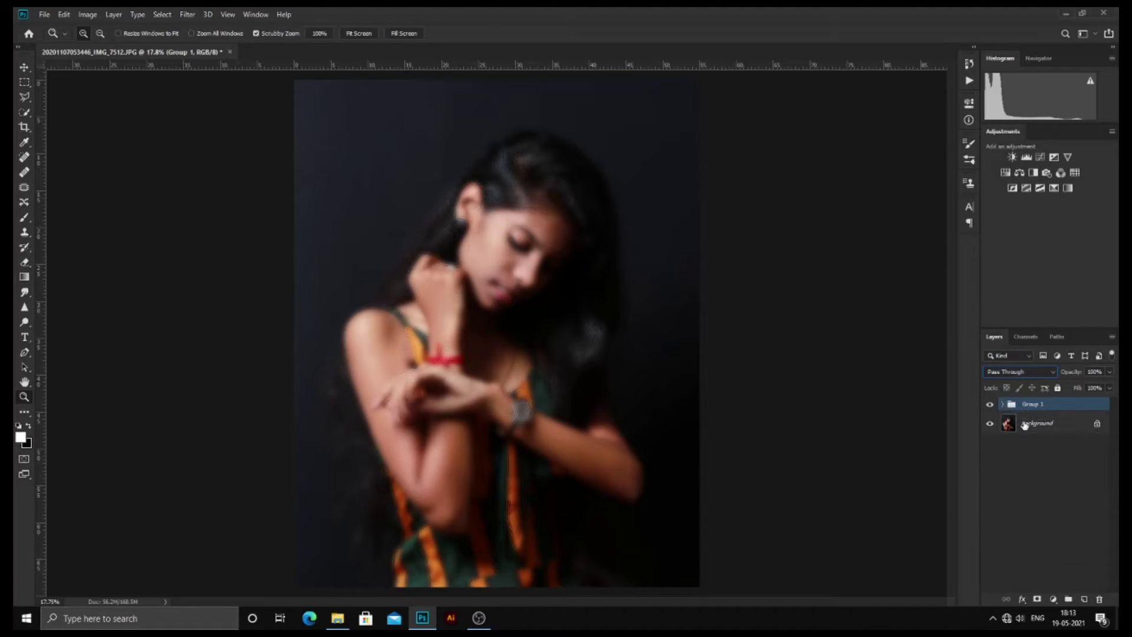
Step: Add a layer mask to Group 1 and invert it to black
{"action": "left_click", "coordinate": [1037, 599]}
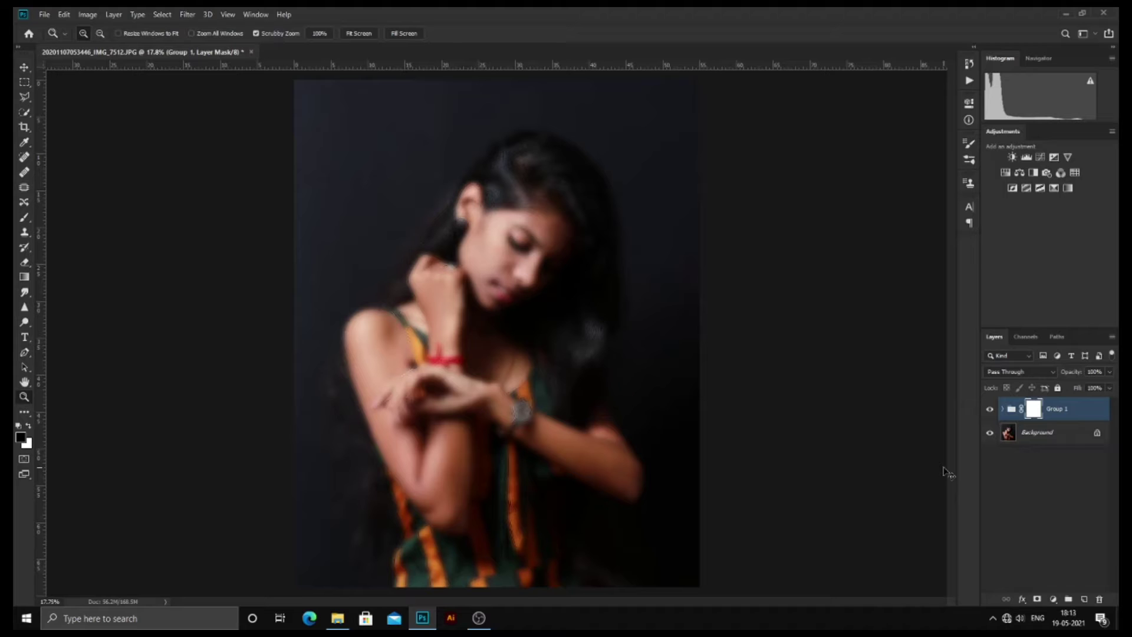
{"action": "key", "text": "ctrl+i"}
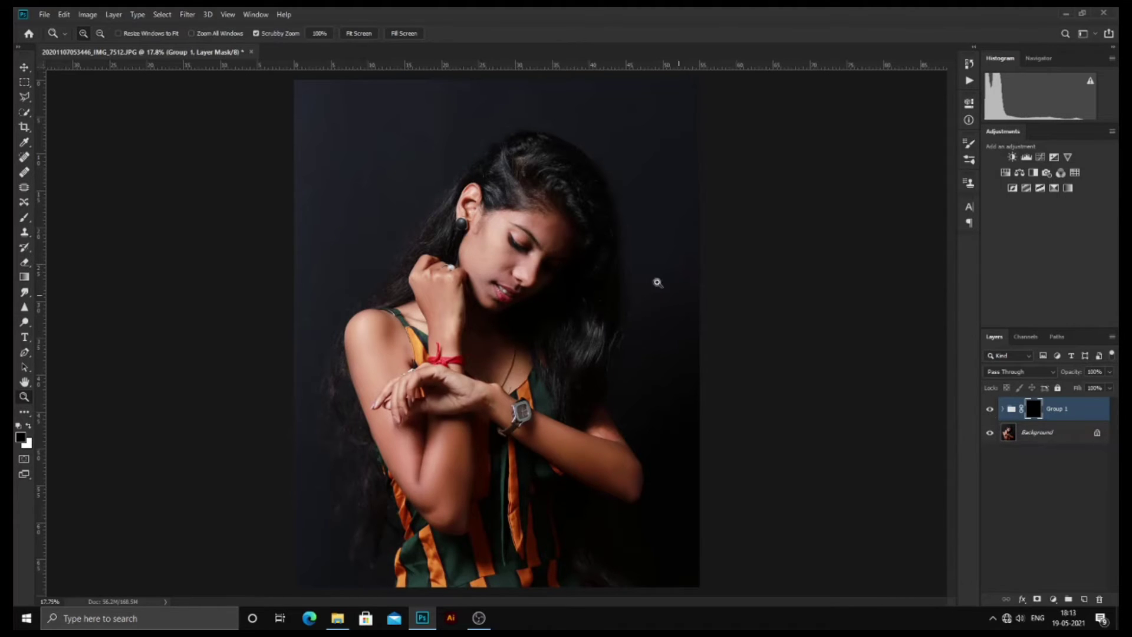
Step: Paint white on Group 1's mask over the cheek with the Brush tool at a 150-pixel size
{"action": "scroll", "coordinate": [543, 200], "scroll_direction": "up", "scroll_amount": 8}
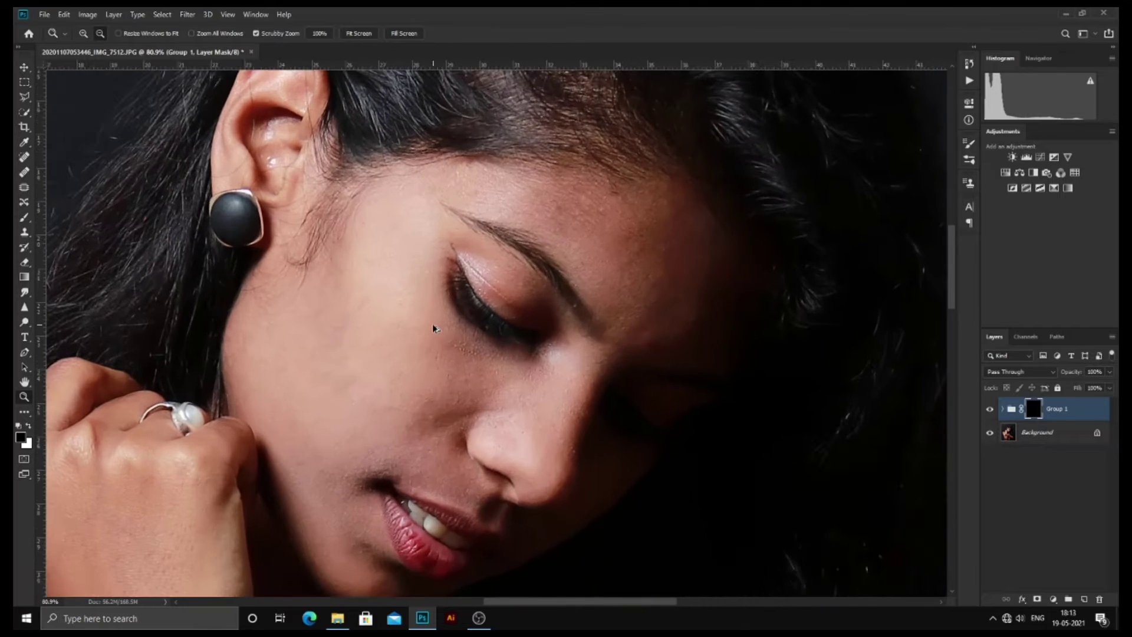
{"action": "scroll", "coordinate": [434, 328], "scroll_direction": "down", "scroll_amount": 1}
{"action": "left_click", "coordinate": [24, 217]}
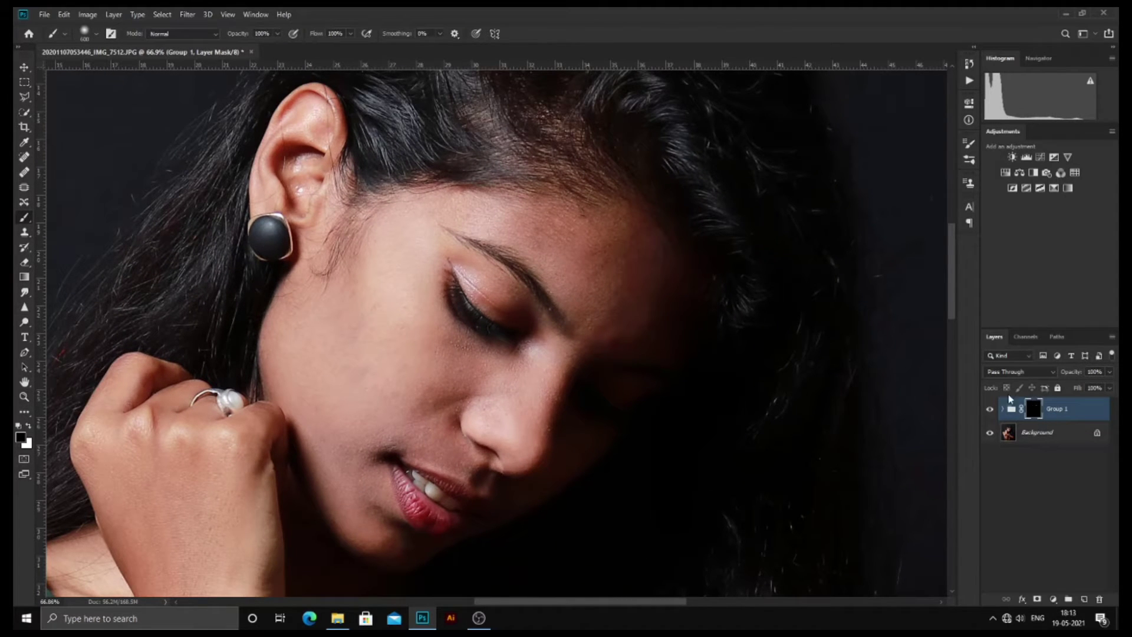
{"action": "key", "text": "bracketleft"}
{"action": "key", "text": "bracketleft"}
{"action": "key", "text": "bracketleft"}
{"action": "key", "text": "bracketleft"}
{"action": "key", "text": "bracketleft"}
{"action": "key", "text": "bracketleft"}
{"action": "key", "text": "bracketleft"}
{"action": "key", "text": "bracketleft"}
{"action": "key", "text": "bracketleft"}
{"action": "key", "text": "bracketleft"}
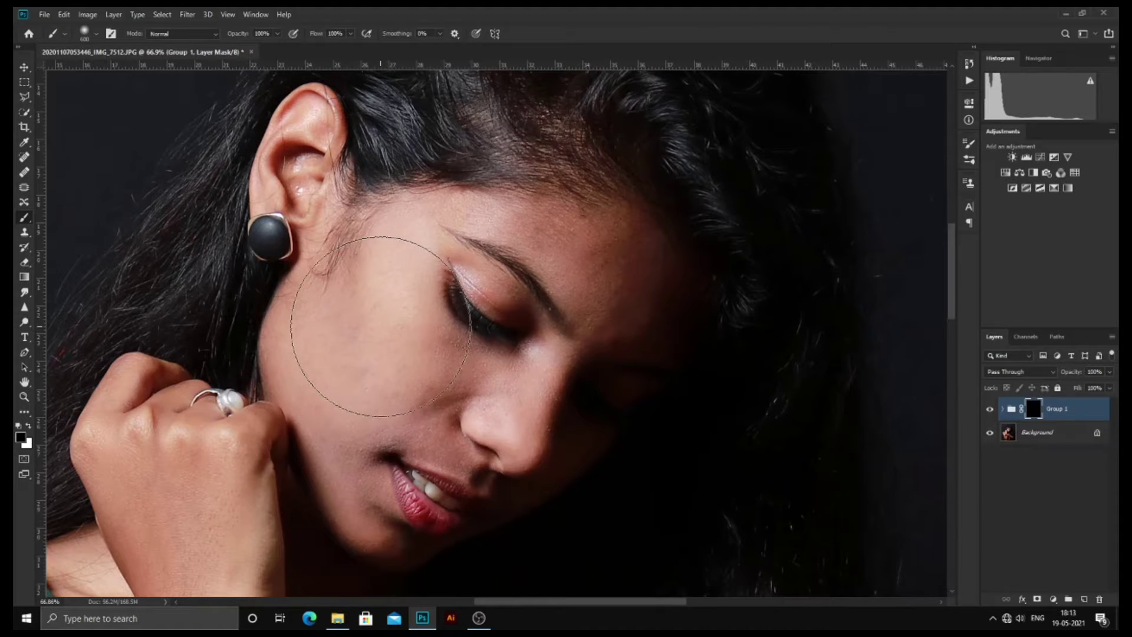
{"action": "scroll", "coordinate": [393, 318], "scroll_direction": "up", "scroll_amount": 2}
{"action": "key", "text": "x"}
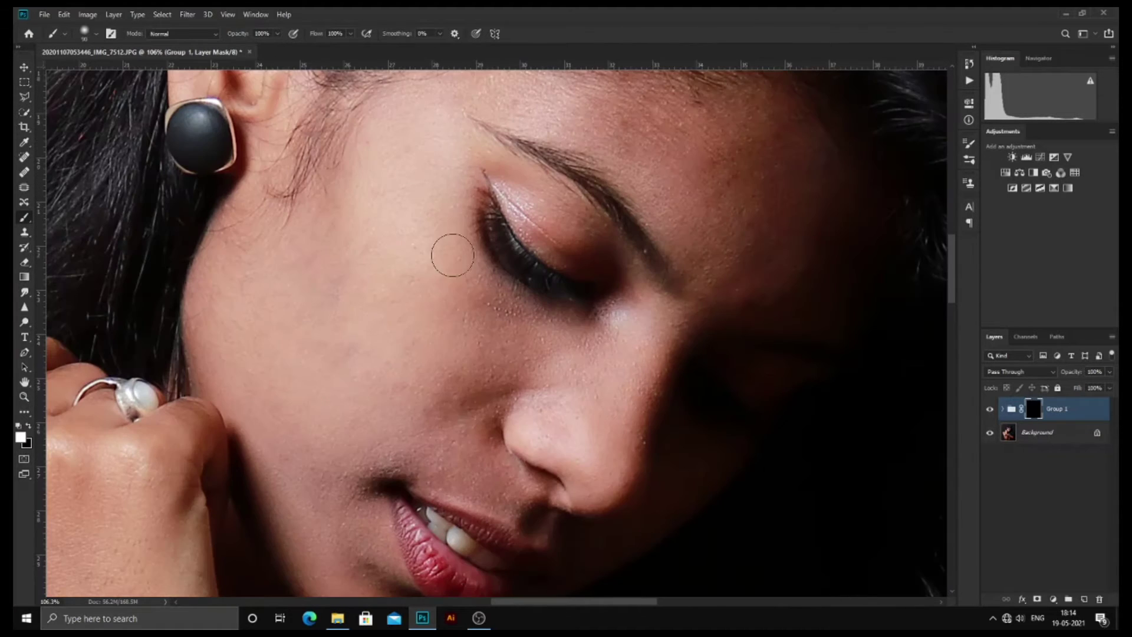
{"action": "scroll", "coordinate": [450, 252], "scroll_direction": "up", "scroll_amount": 1}
{"action": "key", "text": "bracketright"}
{"action": "key", "text": "bracketright"}
{"action": "key", "text": "bracketright"}
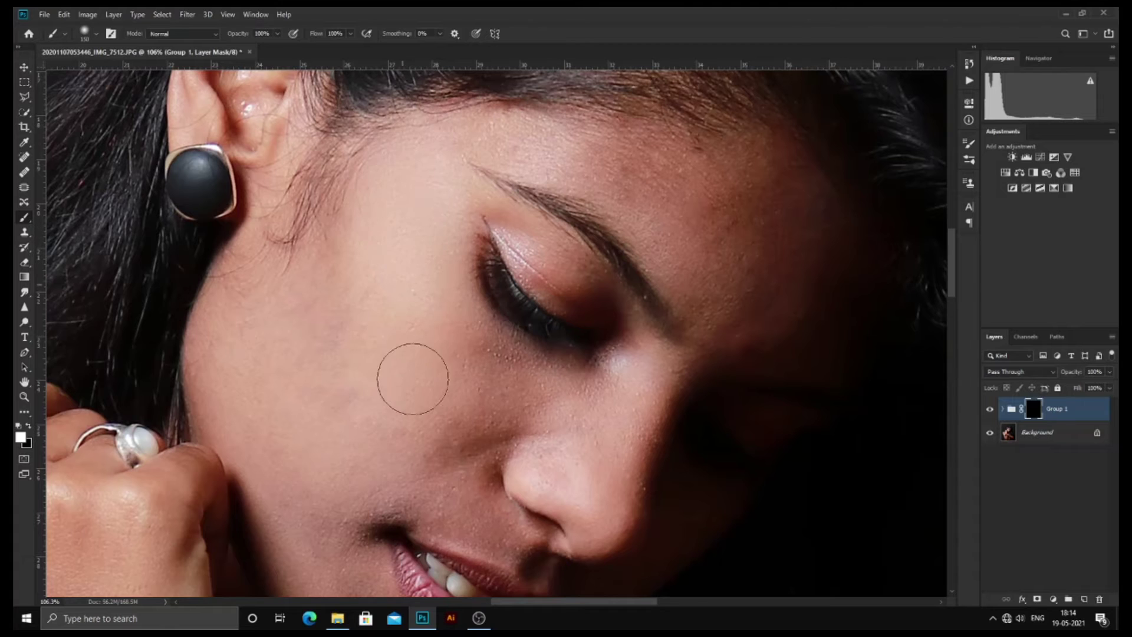
{"action": "left_click_drag", "start_coordinate": [313, 314], "coordinate": [329, 399]}
Step: Reduce the brush to 100 pixels and paint the group mask over the lower cheek and chin
{"action": "scroll", "coordinate": [319, 377], "scroll_direction": "down", "scroll_amount": 3}
{"action": "key", "text": "bracketleft"}
{"action": "key", "text": "bracketleft"}
{"action": "key", "text": "bracketleft"}
{"action": "left_click_drag", "start_coordinate": [306, 353], "coordinate": [325, 477]}
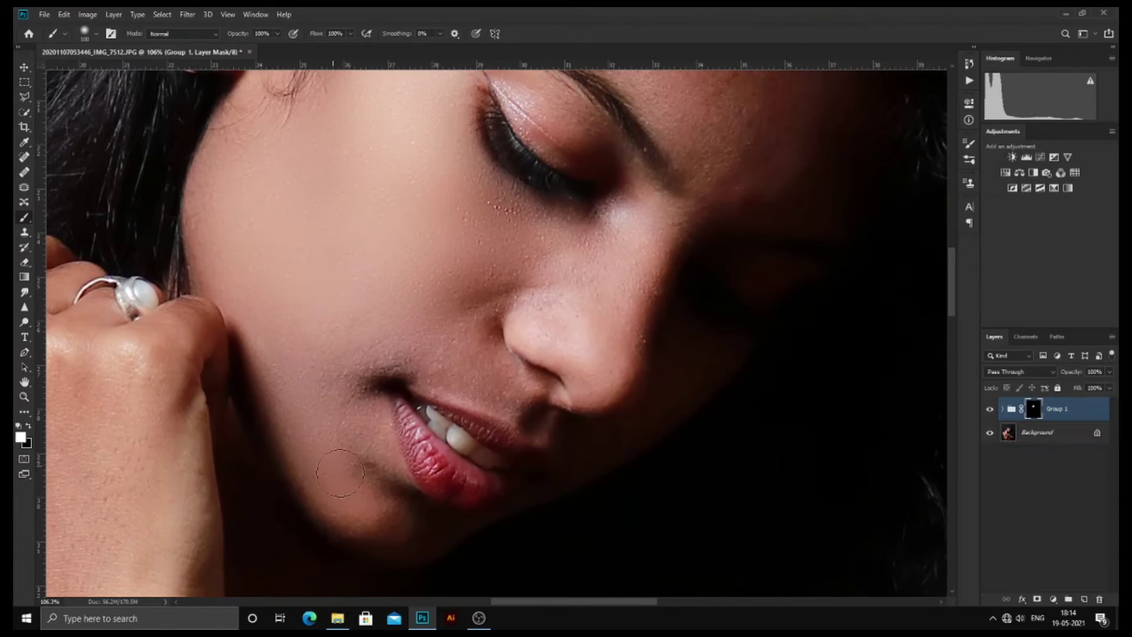
Step: Set the brush opacity to 60% and continue painting Group 1's mask over the facial skin
{"action": "scroll", "coordinate": [413, 412], "scroll_direction": "up", "scroll_amount": 2}
{"action": "left_click_drag", "start_coordinate": [271, 34], "coordinate": [219, 37]}
{"action": "type", "text": "60"}
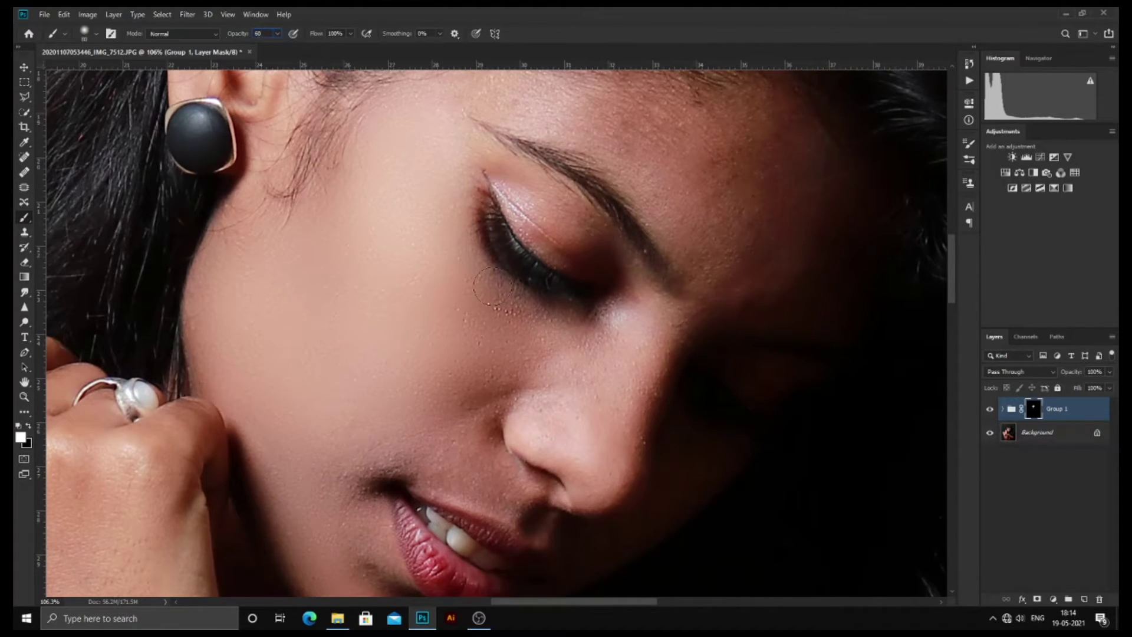
{"action": "key", "text": "Return"}
{"action": "scroll", "coordinate": [730, 290], "scroll_direction": "up", "scroll_amount": 2}
{"action": "key", "text": "ctrl+0"}
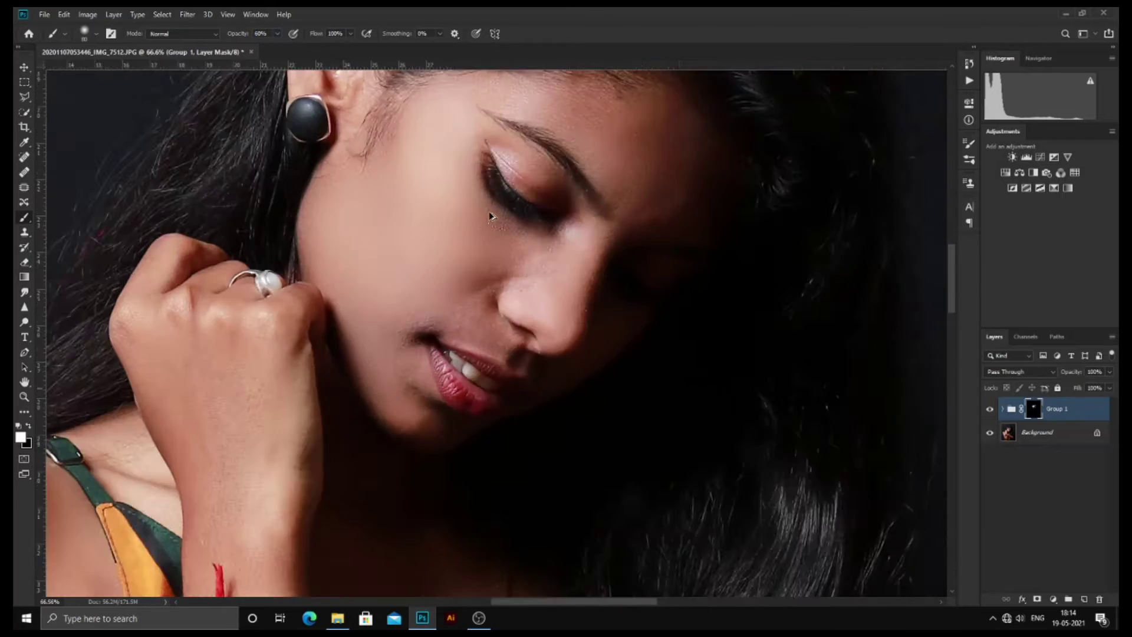
Step: Enlarge the brush to 125 pixels, paint more skin into the group mask, and switch the foreground color to black
{"action": "scroll", "coordinate": [489, 217], "scroll_direction": "down", "scroll_amount": 3}
{"action": "scroll", "coordinate": [265, 354], "scroll_direction": "up", "scroll_amount": 6}
{"action": "key", "text": "bracketright"}
{"action": "key", "text": "bracketright"}
{"action": "key", "text": "bracketright"}
{"action": "mouse_move", "coordinate": [267, 300]}
{"action": "left_mouse_down"}
{"action": "mouse_move", "coordinate": [330, 468]}
{"action": "mouse_move", "coordinate": [362, 410]}
{"action": "mouse_move", "coordinate": [396, 277]}
{"action": "left_mouse_up"}
{"action": "scroll", "coordinate": [377, 364], "scroll_direction": "down", "scroll_amount": 8}
{"action": "scroll", "coordinate": [488, 235], "scroll_direction": "up", "scroll_amount": 7}
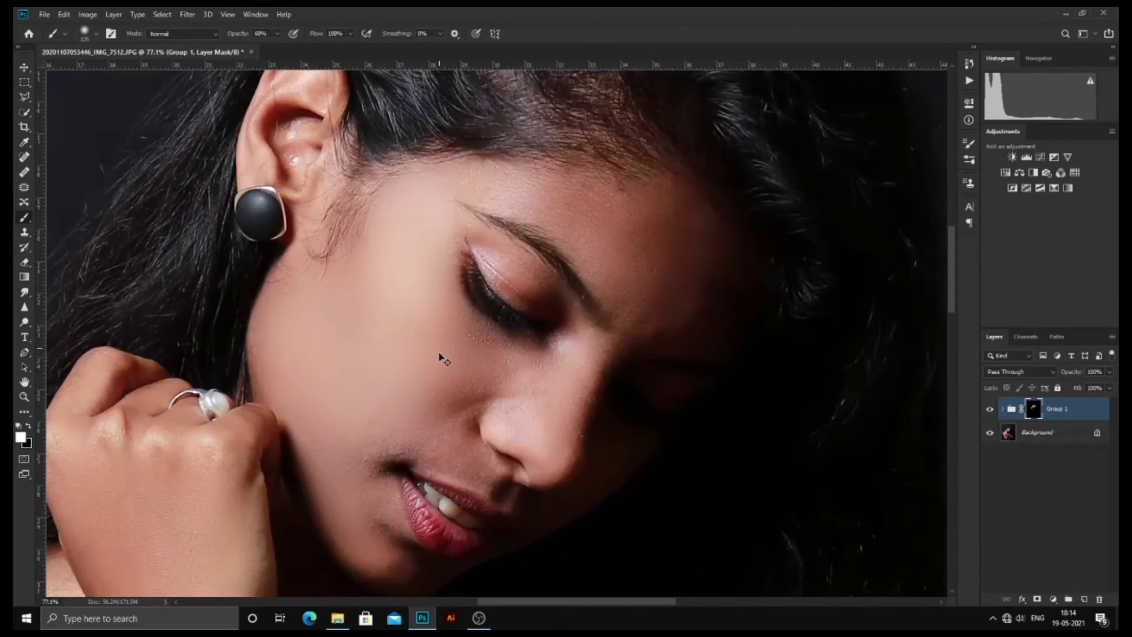
{"action": "scroll", "coordinate": [442, 358], "scroll_direction": "up", "scroll_amount": 1}
{"action": "key", "text": "x"}
{"action": "scroll", "coordinate": [461, 345], "scroll_direction": "up", "scroll_amount": 1}
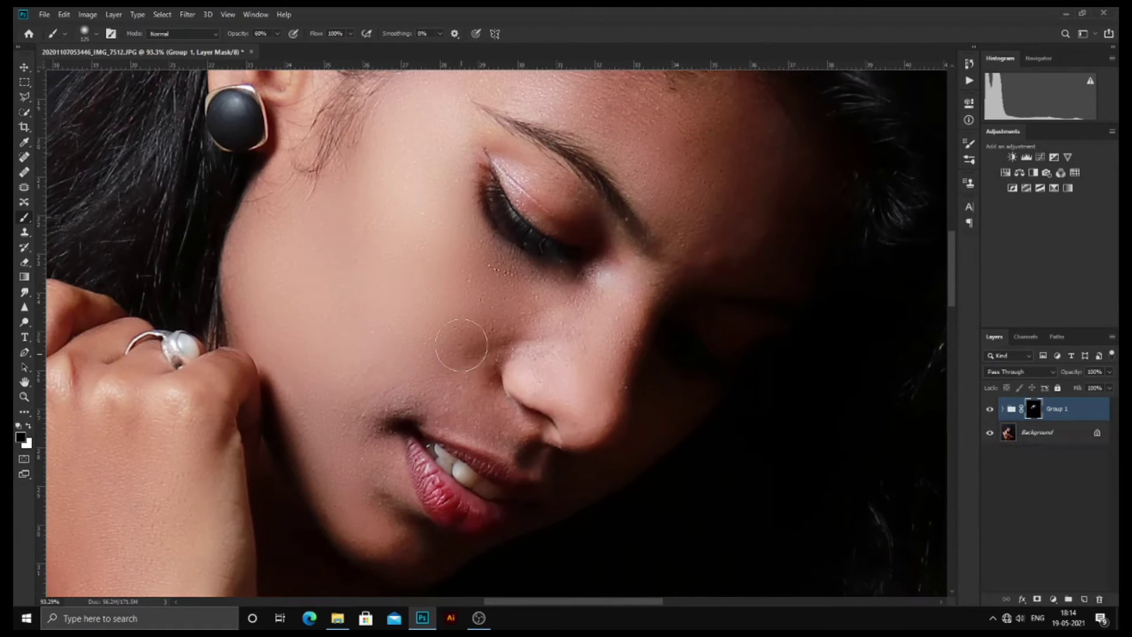
Step: Set the radius of Layer 1's Gaussian Blur smart filter inside Group 1 to 12.5 pixels
{"action": "scroll", "coordinate": [461, 345], "scroll_direction": "up", "scroll_amount": 1}
{"action": "left_click", "coordinate": [1002, 409]}
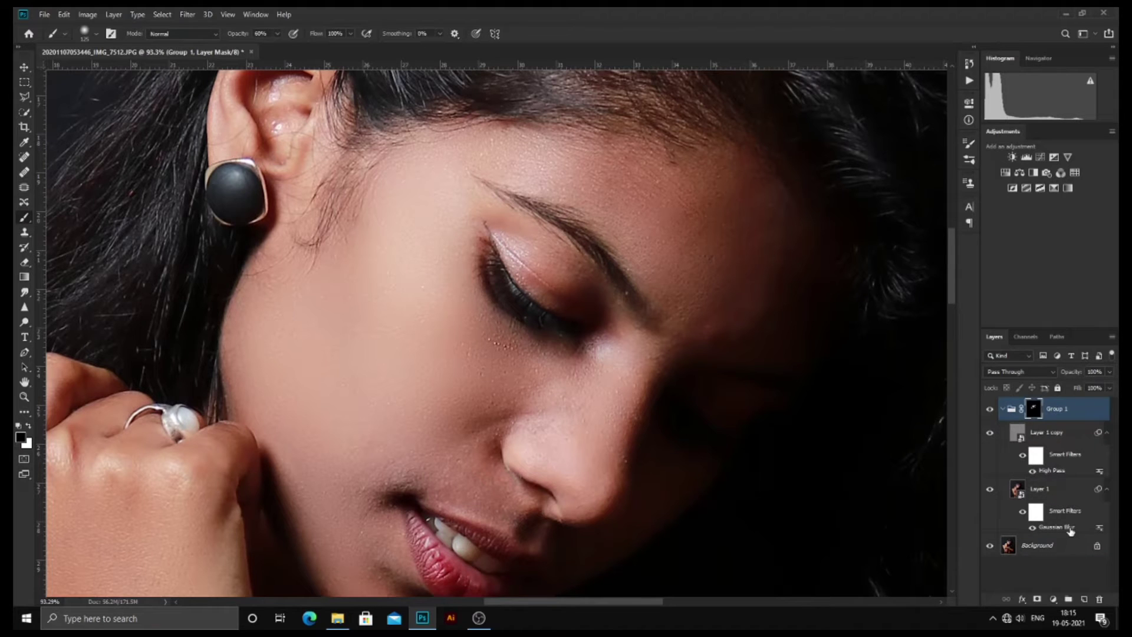
{"action": "double_click", "coordinate": [1069, 528]}
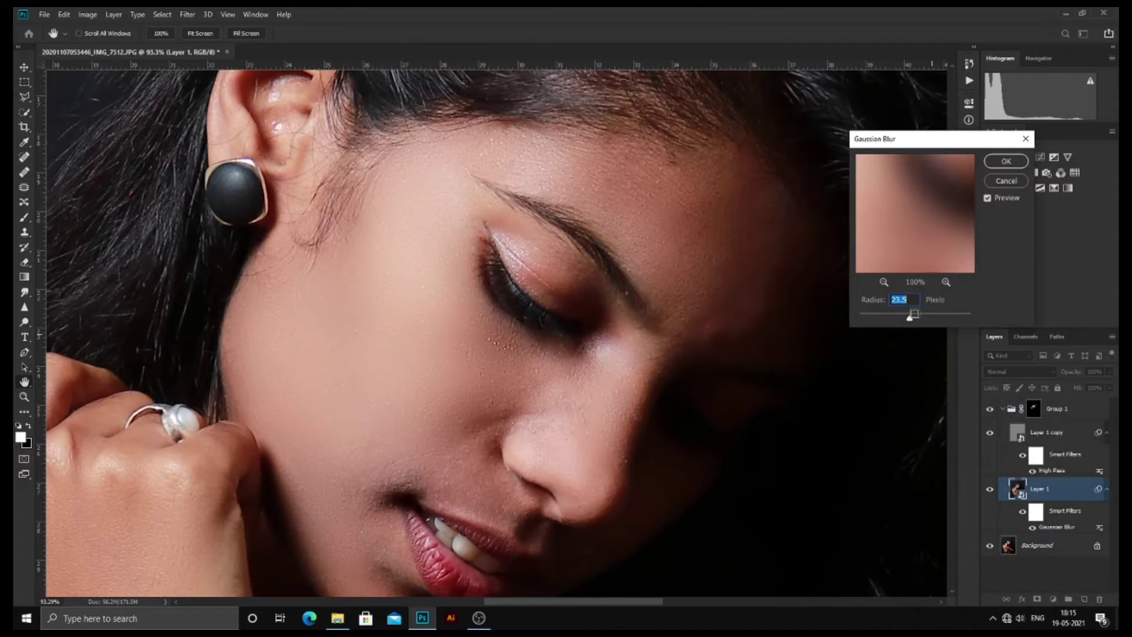
{"action": "left_click_drag", "start_coordinate": [912, 318], "coordinate": [915, 319]}
{"action": "left_click_drag", "start_coordinate": [907, 320], "coordinate": [905, 319]}
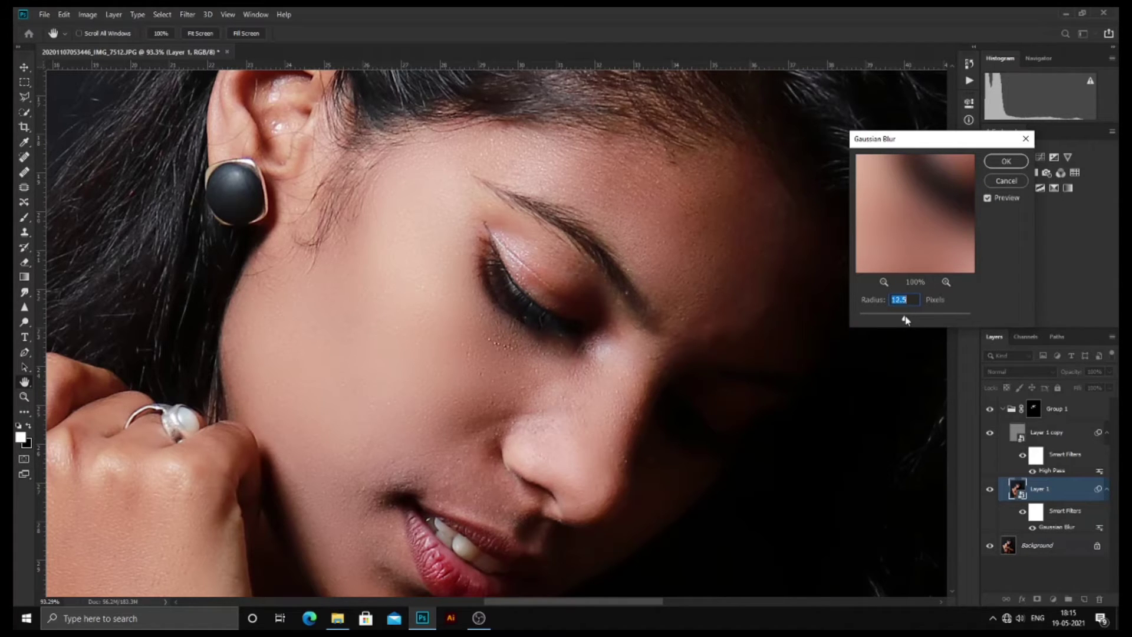
{"action": "left_click", "coordinate": [1005, 161]}
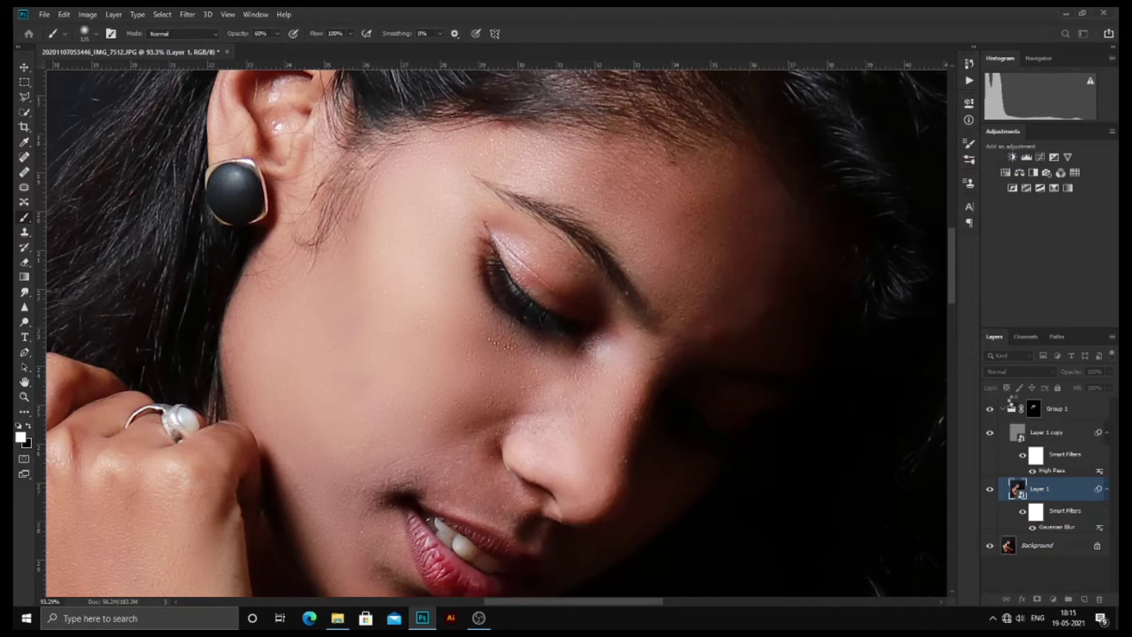
{"action": "left_click", "coordinate": [1001, 409]}
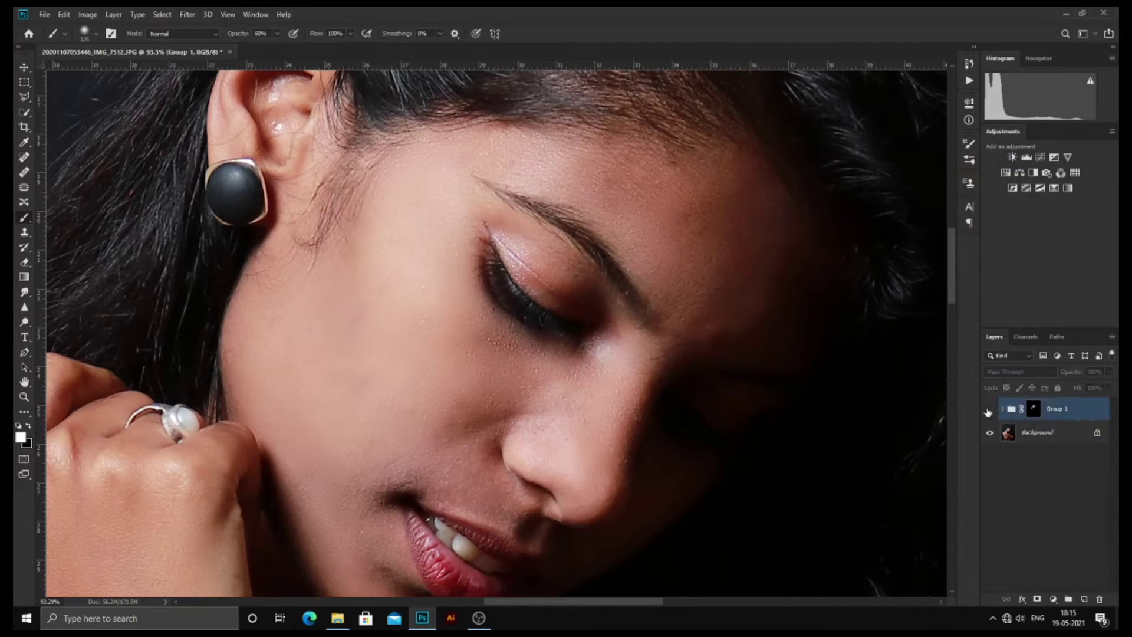
Step: Toggle Group 1's visibility to compare the retouch, and merge all visible layers into the Background
{"action": "scroll", "coordinate": [437, 335], "scroll_direction": "down", "scroll_amount": 3}
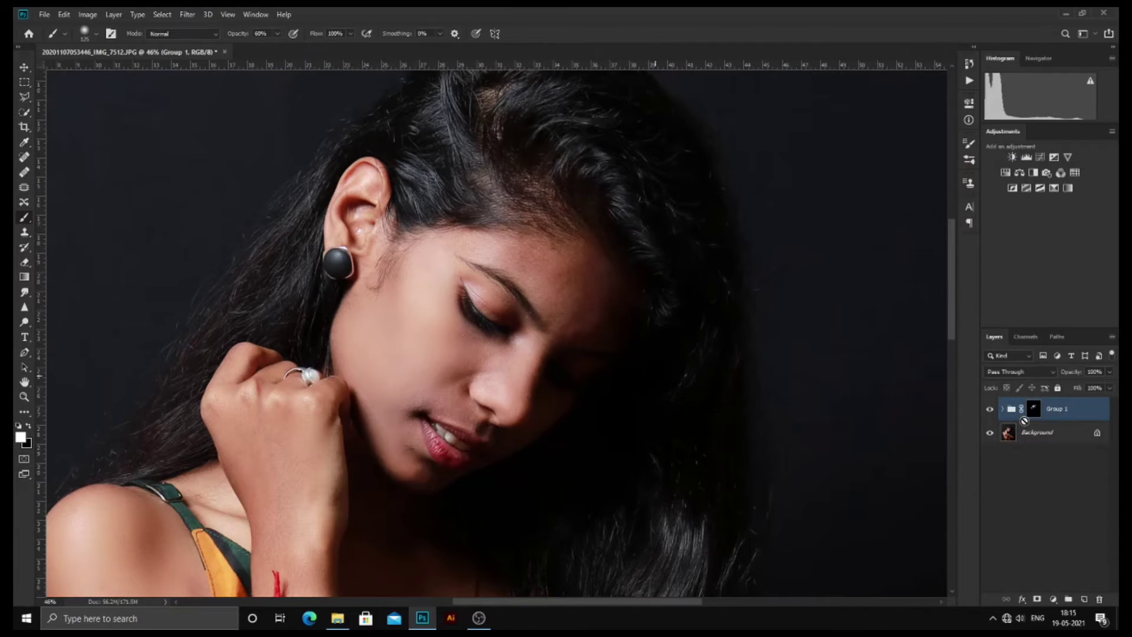
{"action": "left_click", "coordinate": [990, 411]}
{"action": "left_click", "coordinate": [990, 410]}
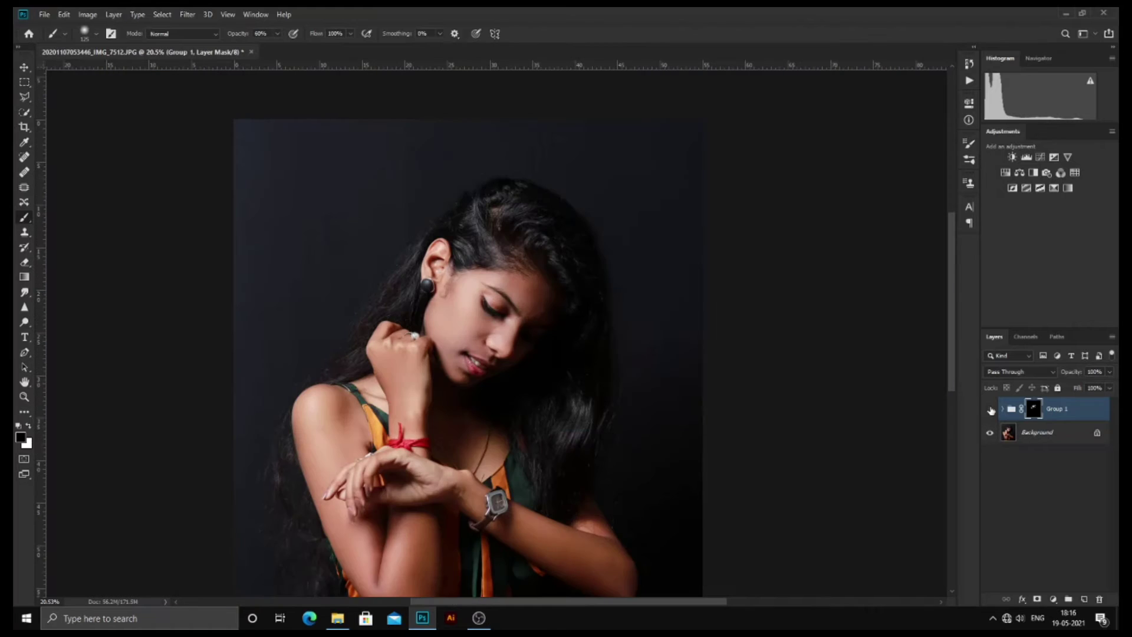
{"action": "scroll", "coordinate": [412, 287], "scroll_direction": "up", "scroll_amount": 3}
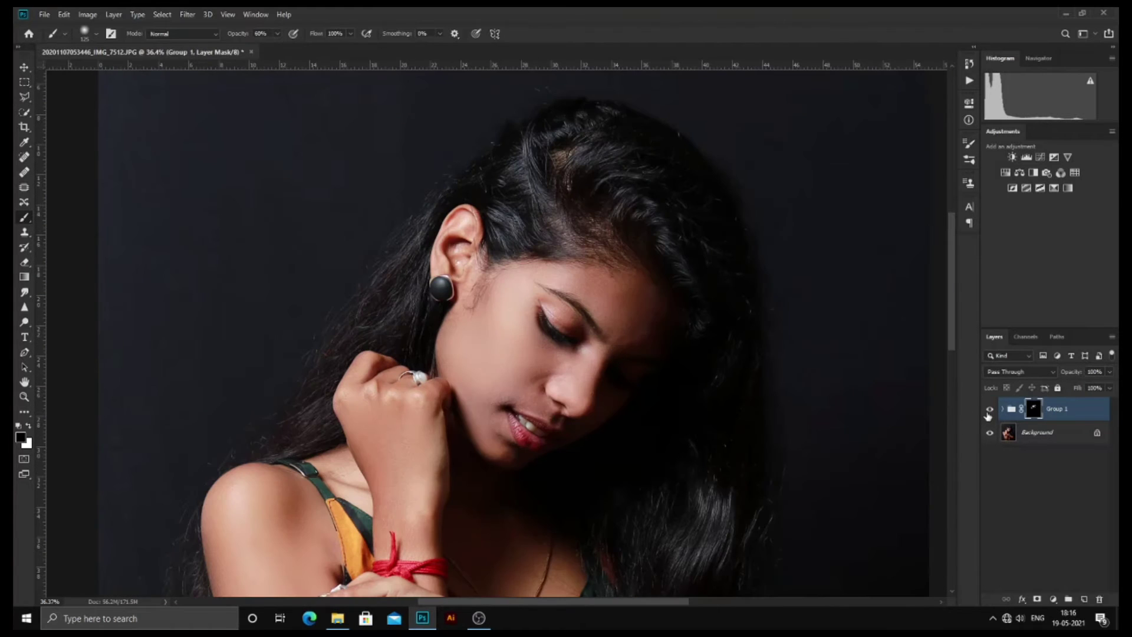
{"action": "right_click", "coordinate": [1038, 435]}
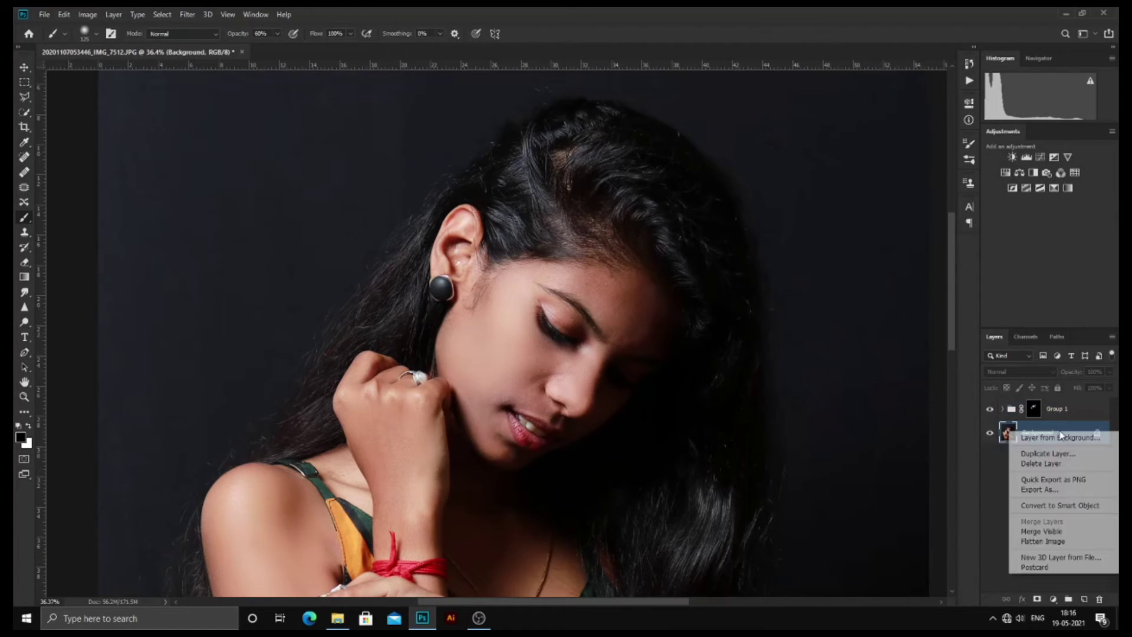
{"action": "left_click", "coordinate": [1056, 532]}
{"action": "scroll", "coordinate": [476, 462], "scroll_direction": "down", "scroll_amount": 3}
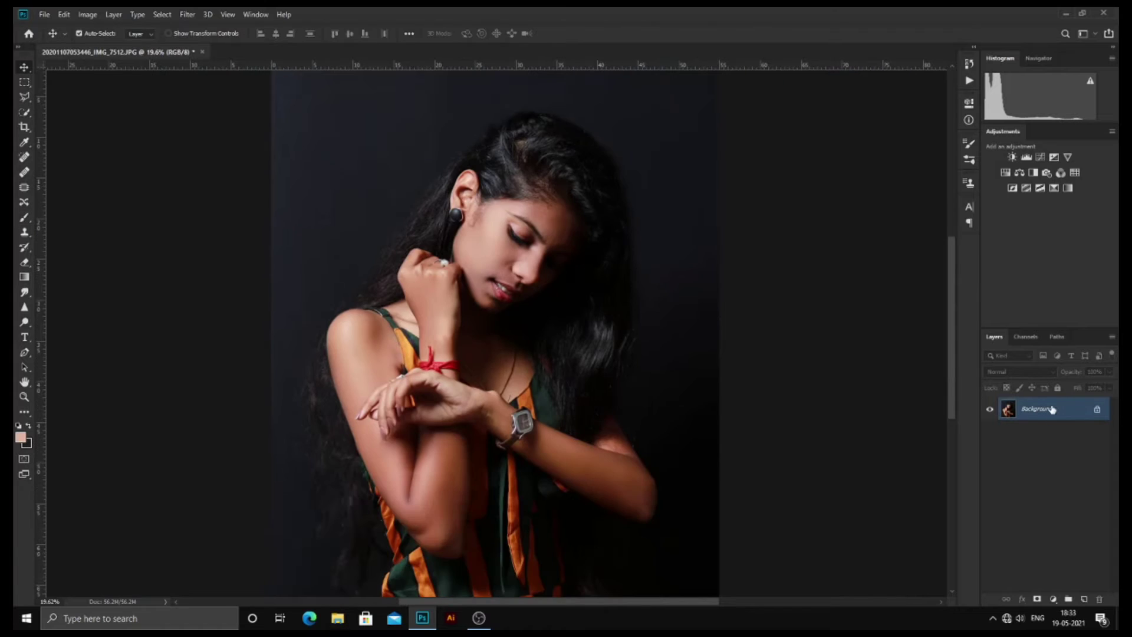
Step: Duplicate the Background layer as Background copy and open the copy in the Camera Raw Filter
{"action": "right_click", "coordinate": [1009, 408]}
{"action": "left_click", "coordinate": [1032, 430]}
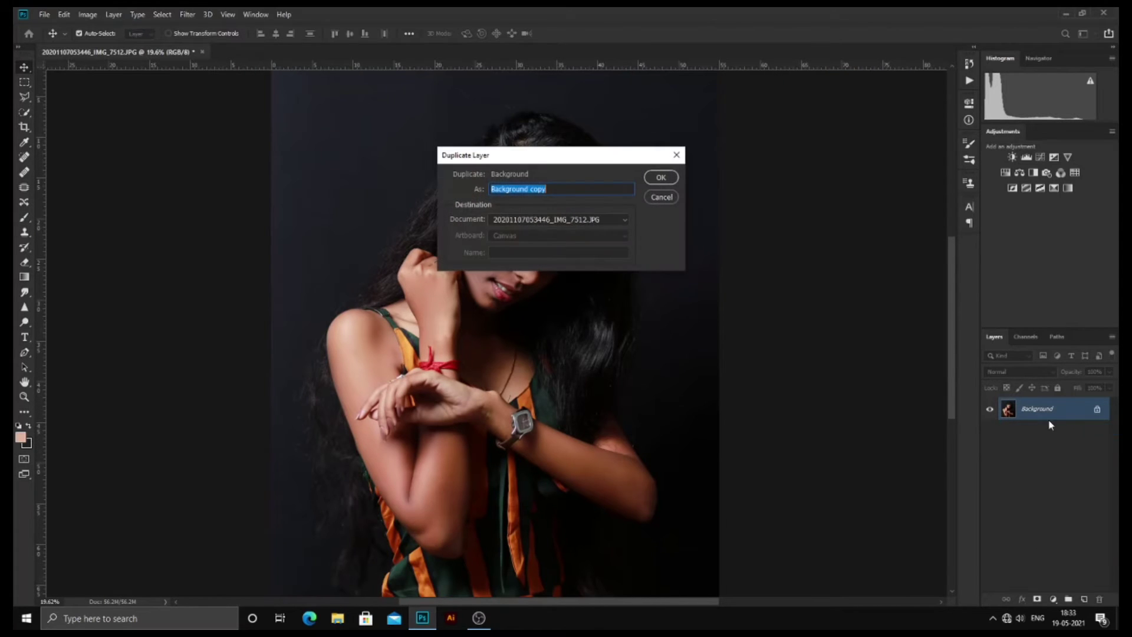
{"action": "left_click", "coordinate": [658, 177]}
{"action": "left_click", "coordinate": [187, 14]}
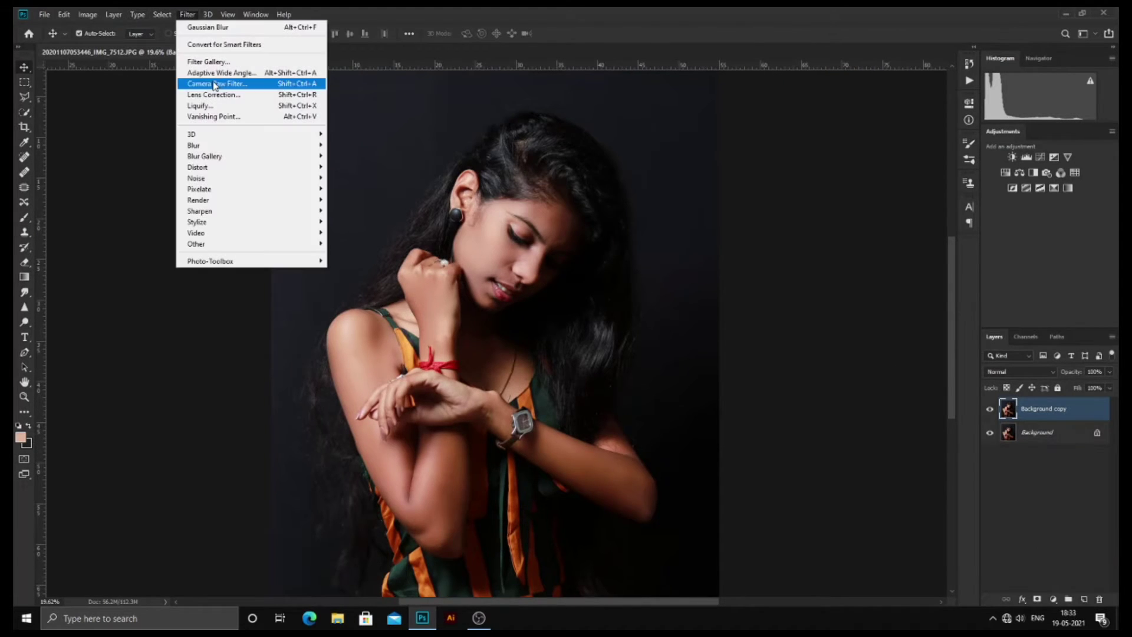
{"action": "left_click", "coordinate": [223, 93]}
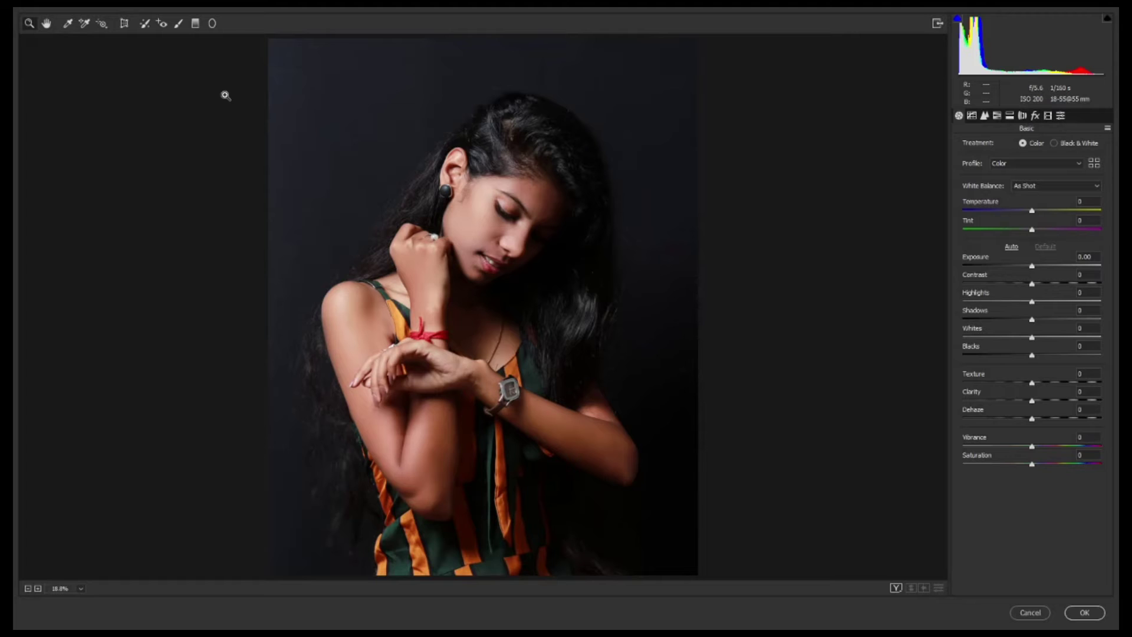
Step: Set the basic Contrast to +23 and Shadows to -88
{"action": "left_click_drag", "start_coordinate": [1055, 277], "coordinate": [1071, 277]}
{"action": "left_click", "coordinate": [1049, 313]}
{"action": "type", "text": "-88"}
{"action": "key", "text": "Tab"}
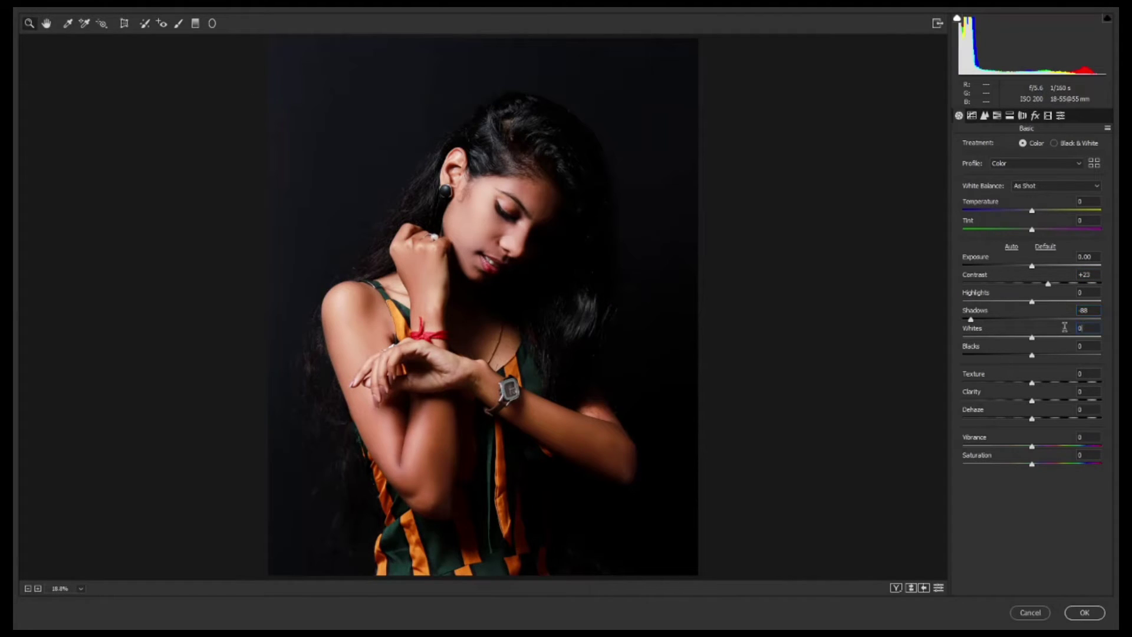
Step: Set Whites to +15, Blacks to +2, Clarity to +20 and Vibrance to +69
{"action": "type", "text": "15"}
{"action": "key", "text": "Tab"}
{"action": "key", "text": "Tab"}
{"action": "key", "text": "Tab"}
{"action": "type", "text": "20"}
{"action": "key", "text": "Tab"}
{"action": "key", "text": "Tab"}
{"action": "type", "text": "69"}
Step: Lower the Blues hue in the HSL adjustments to shift the background toward teal
{"action": "left_click", "coordinate": [985, 116]}
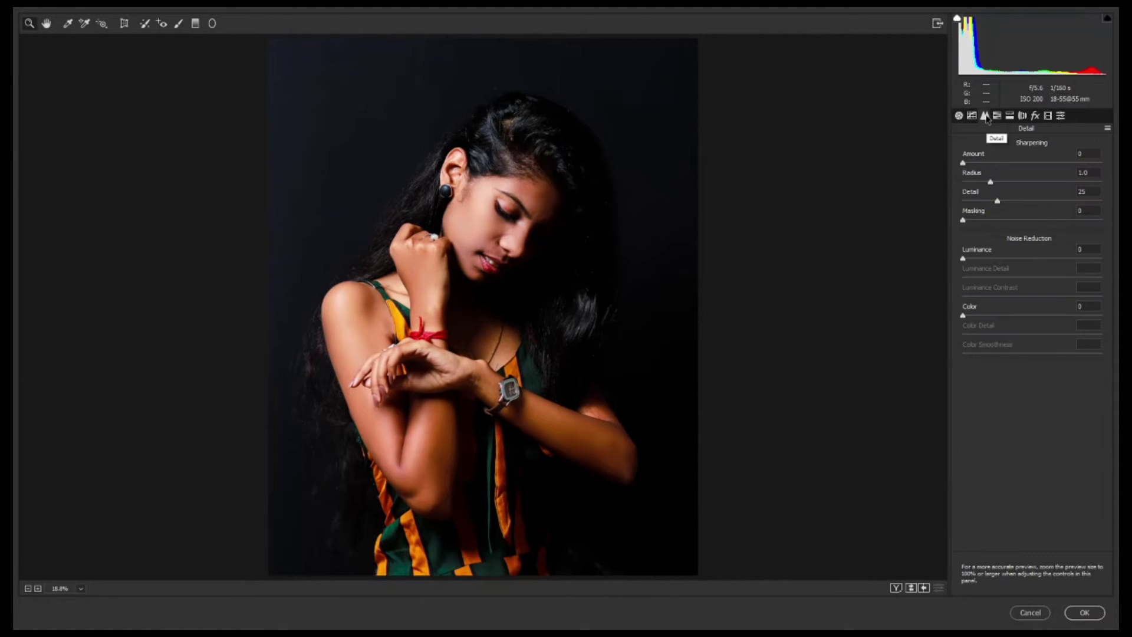
{"action": "left_click", "coordinate": [997, 116]}
{"action": "left_click", "coordinate": [965, 146]}
{"action": "left_click", "coordinate": [1080, 274]}
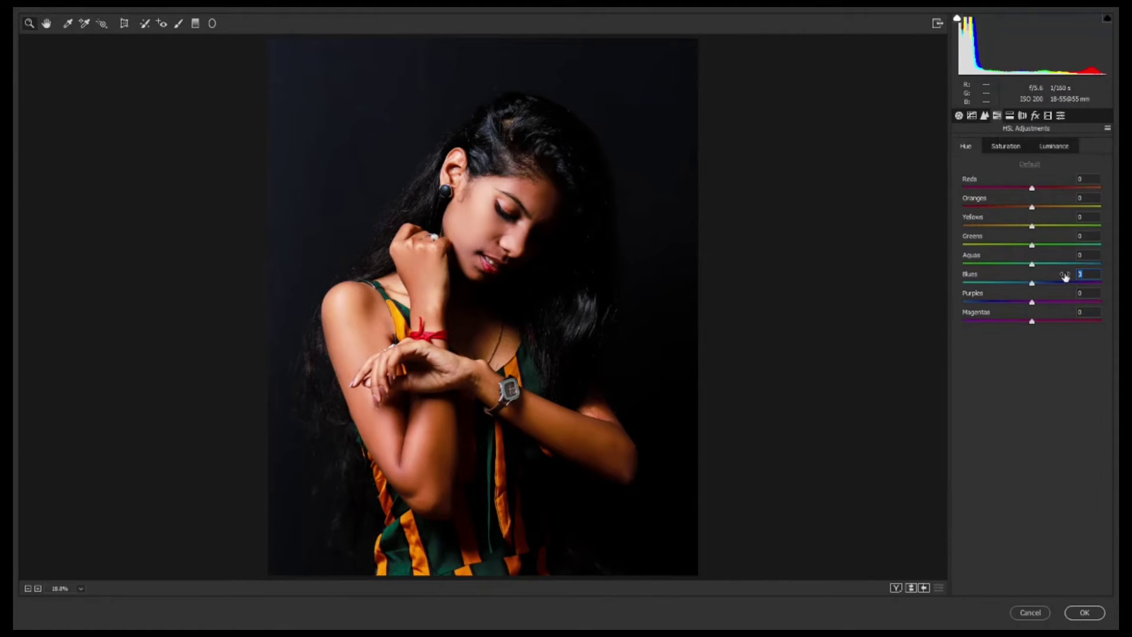
{"action": "type", "text": "-2"}
{"action": "left_click_drag", "start_coordinate": [1065, 278], "coordinate": [1063, 273]}
Step: Set the split toning highlights to hue 176 and saturation 30
{"action": "left_click", "coordinate": [1010, 116]}
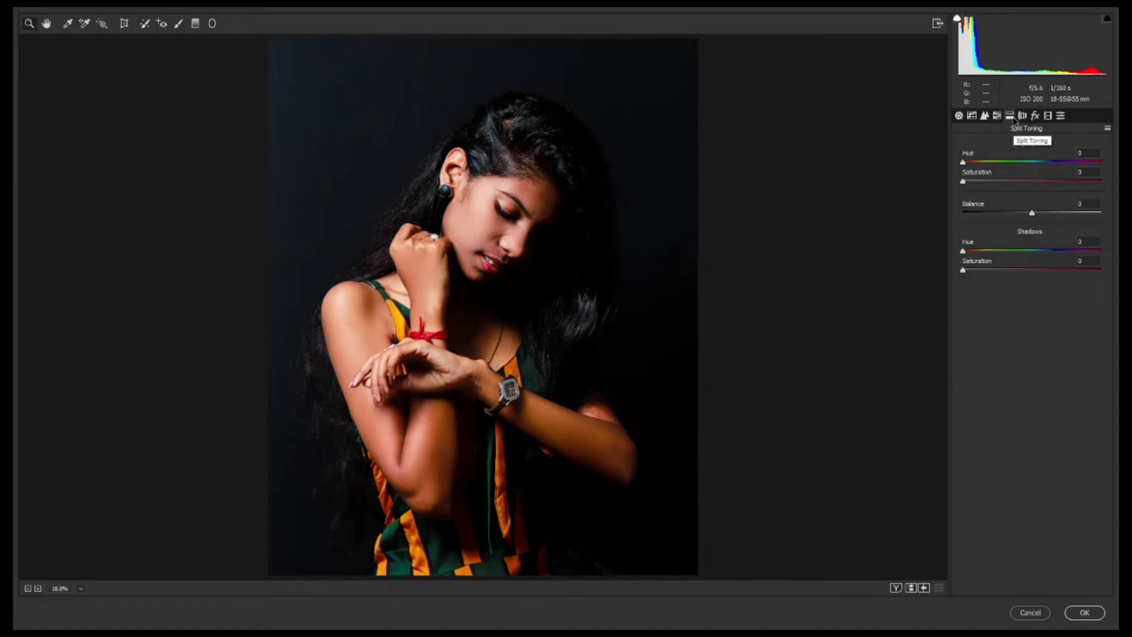
{"action": "left_click", "coordinate": [1035, 158]}
{"action": "type", "text": "176"}
{"action": "left_click", "coordinate": [1059, 174]}
{"action": "type", "text": "30"}
Step: Set the split toning balance to -75 and tint the shadows teal with a saturation of 19
{"action": "left_click", "coordinate": [1060, 204]}
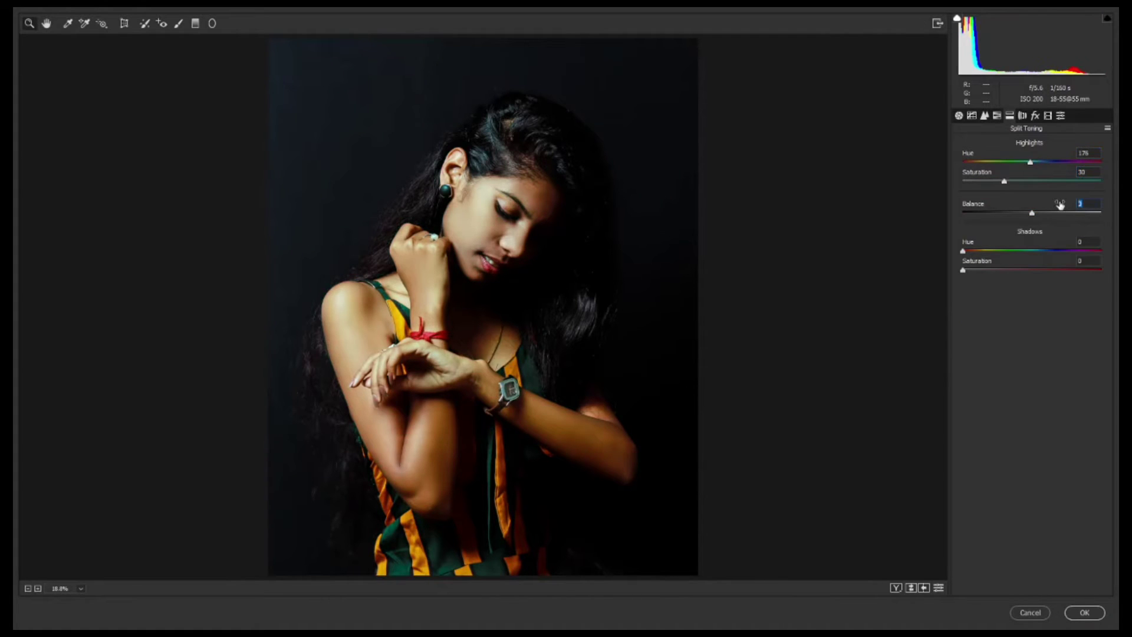
{"action": "type", "text": "-75"}
{"action": "left_click", "coordinate": [1050, 242]}
{"action": "left_click", "coordinate": [1068, 265]}
{"action": "type", "text": "19"}
Step: Set the Red Primary calibration to hue -44 and saturation -19
{"action": "left_click", "coordinate": [1035, 115]}
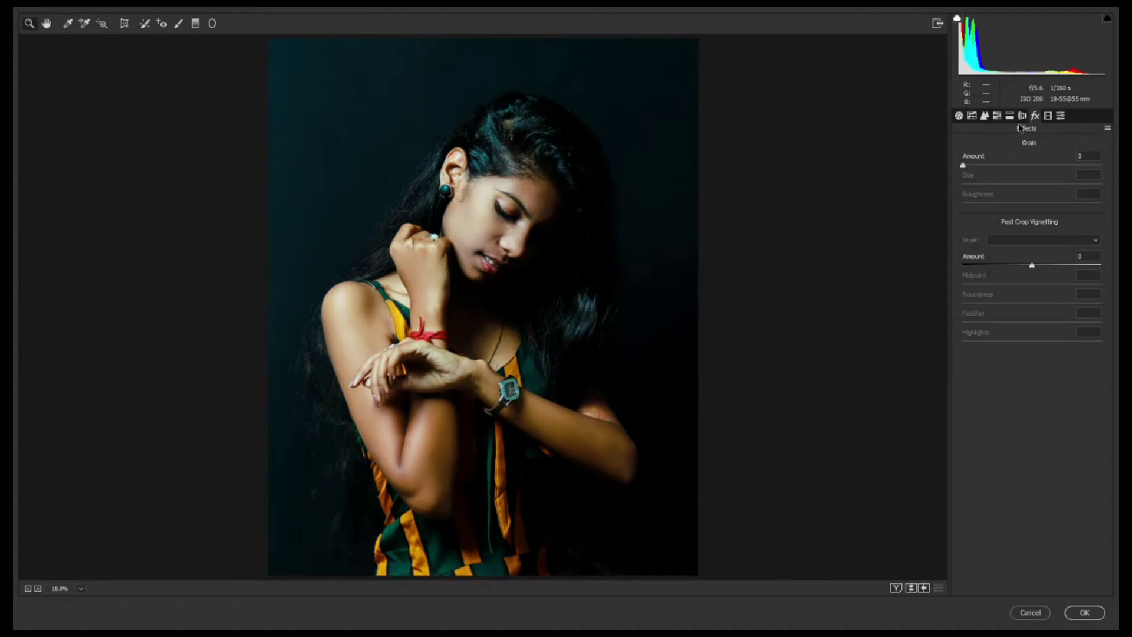
{"action": "left_click", "coordinate": [1060, 116]}
{"action": "left_click", "coordinate": [1086, 217]}
{"action": "type", "text": "-44"}
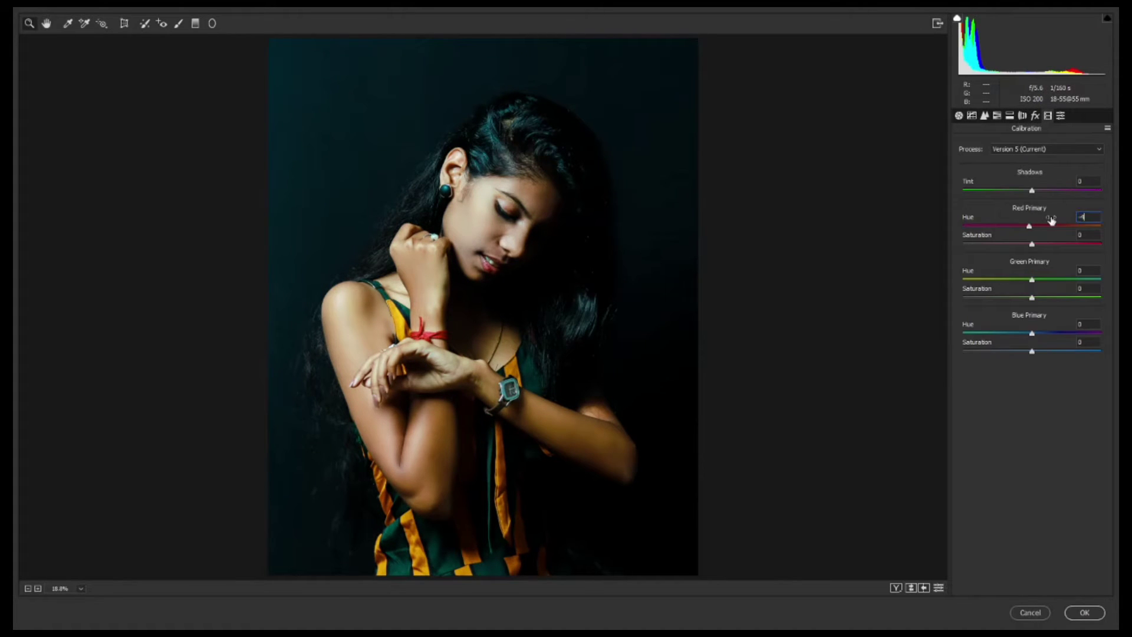
{"action": "left_click", "coordinate": [1093, 234]}
{"action": "type", "text": "-19"}
Step: Set the Green Primary calibration to hue -100 and saturation -16
{"action": "left_click", "coordinate": [1090, 271]}
{"action": "type", "text": "100"}
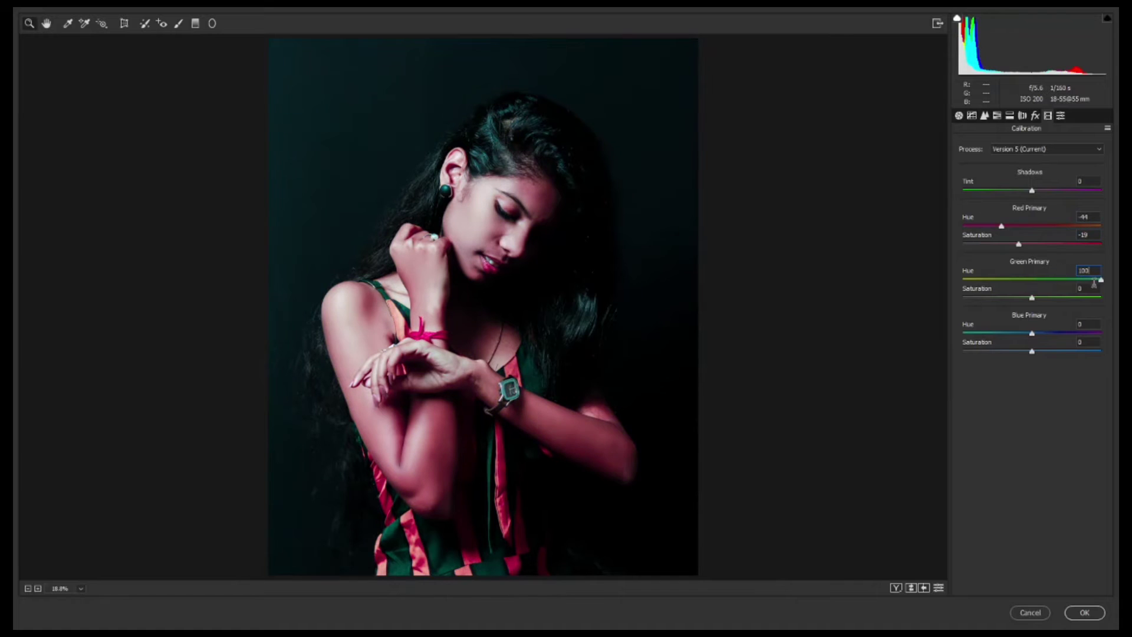
{"action": "type", "text": "-"}
{"action": "left_click", "coordinate": [1081, 288]}
{"action": "type", "text": "-16"}
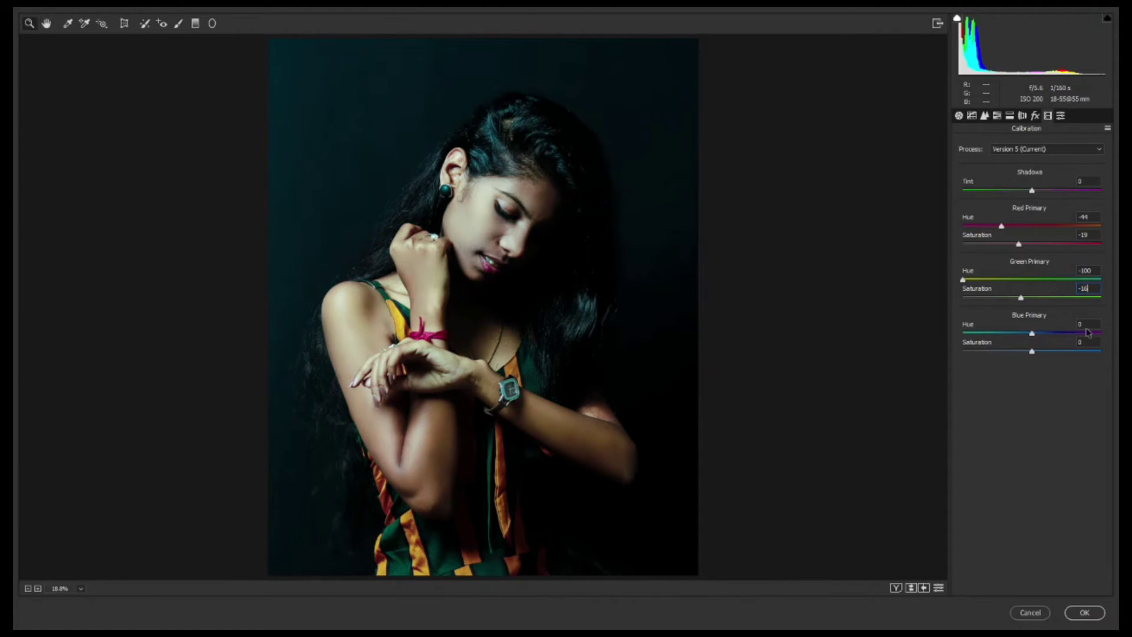
Step: Set the Blue Primary calibration to hue -31 and saturation +28
{"action": "left_click", "coordinate": [1088, 326]}
{"action": "type", "text": "-31"}
{"action": "key", "text": "Tab"}
{"action": "type", "text": "28"}
Step: Add grain with an amount of 68 and a post-crop vignette with amount -25 and increased roundness
{"action": "left_click", "coordinate": [1035, 115]}
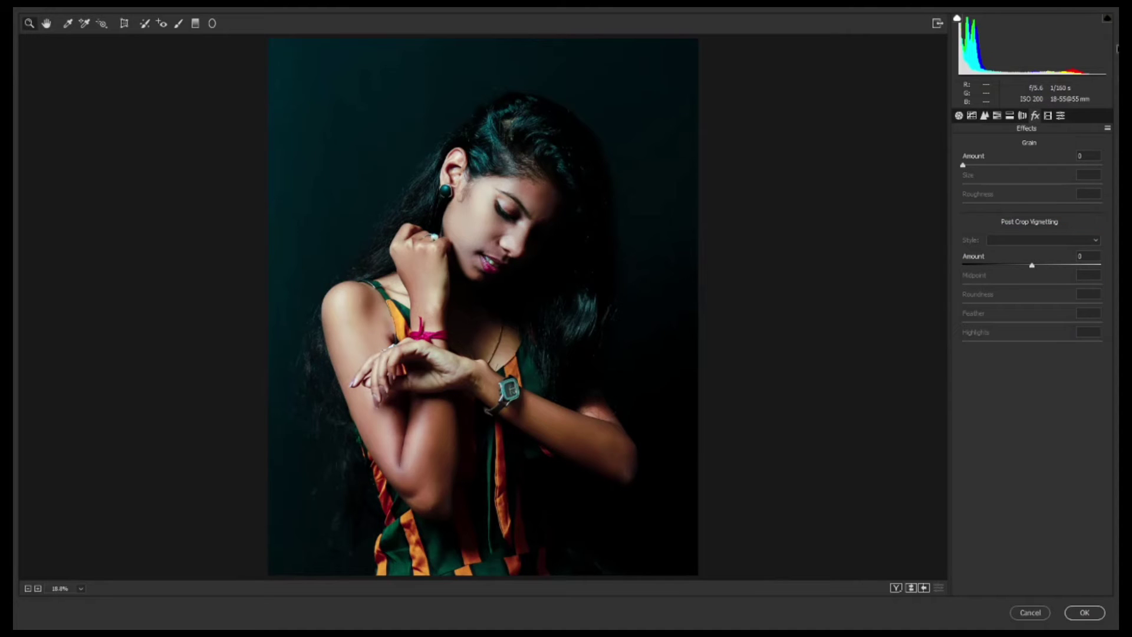
{"action": "type", "text": "68"}
{"action": "left_click", "coordinate": [1088, 256]}
{"action": "type", "text": "-25"}
{"action": "key", "text": "Tab"}
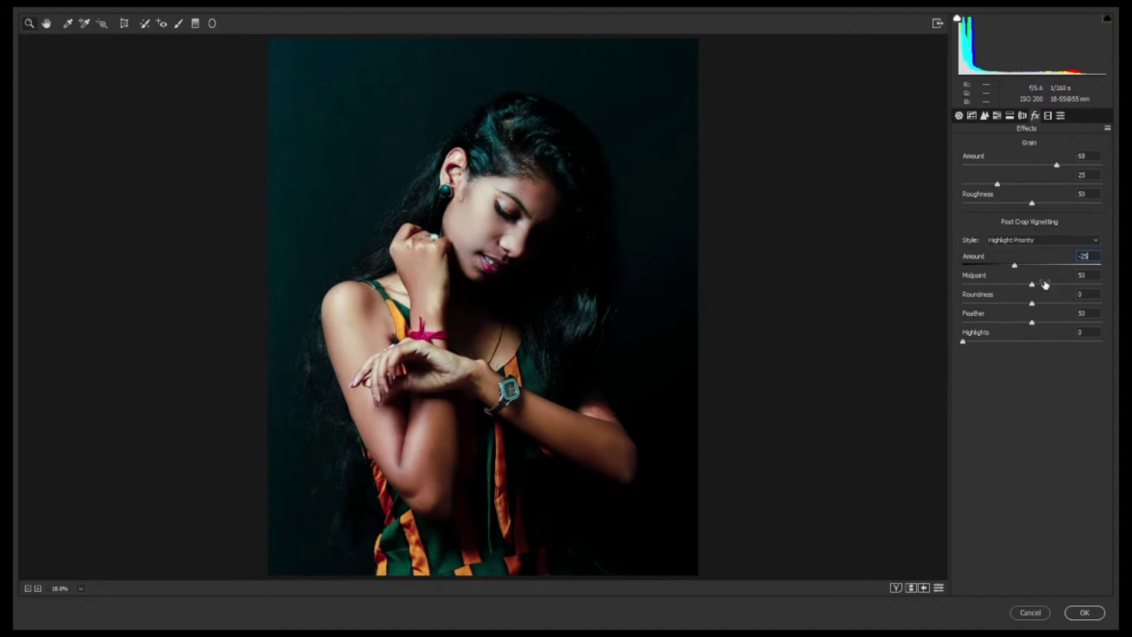
{"action": "left_click_drag", "start_coordinate": [1032, 303], "coordinate": [1101, 322]}
{"action": "left_click_drag", "start_coordinate": [1038, 303], "coordinate": [1112, 305]}
Step: Change the basic Vibrance to about +48
{"action": "left_click", "coordinate": [959, 116]}
{"action": "left_click", "coordinate": [1065, 447]}
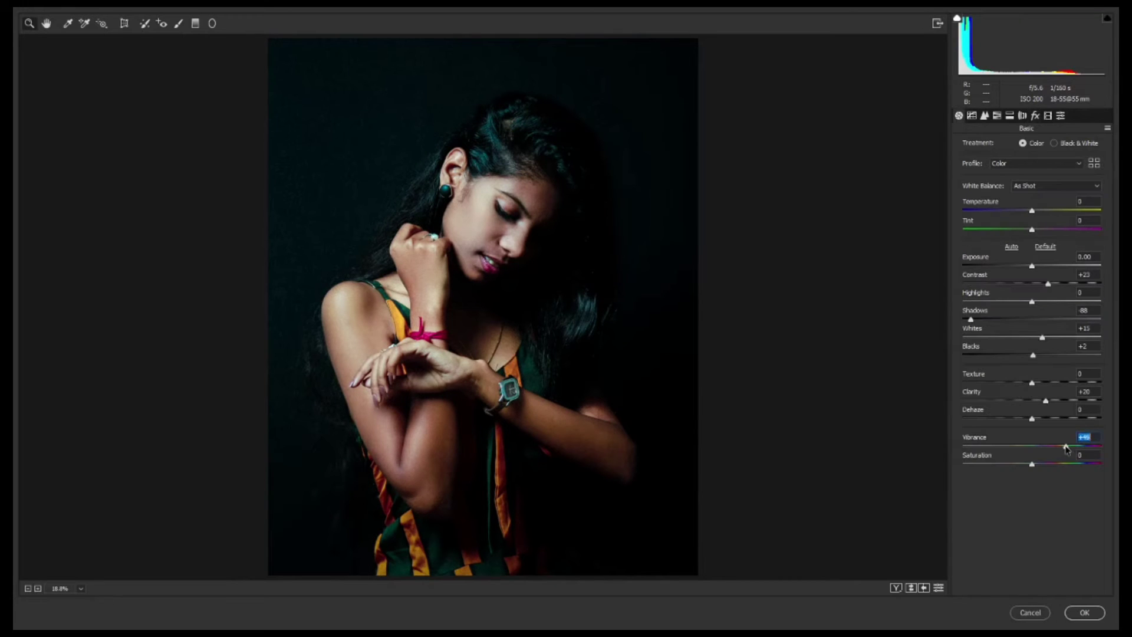
Step: Revisit the calibration settings and lower the basic Contrast to about +15
{"action": "left_click", "coordinate": [1060, 116]}
{"action": "left_click", "coordinate": [1010, 244]}
{"action": "left_click", "coordinate": [959, 115]}
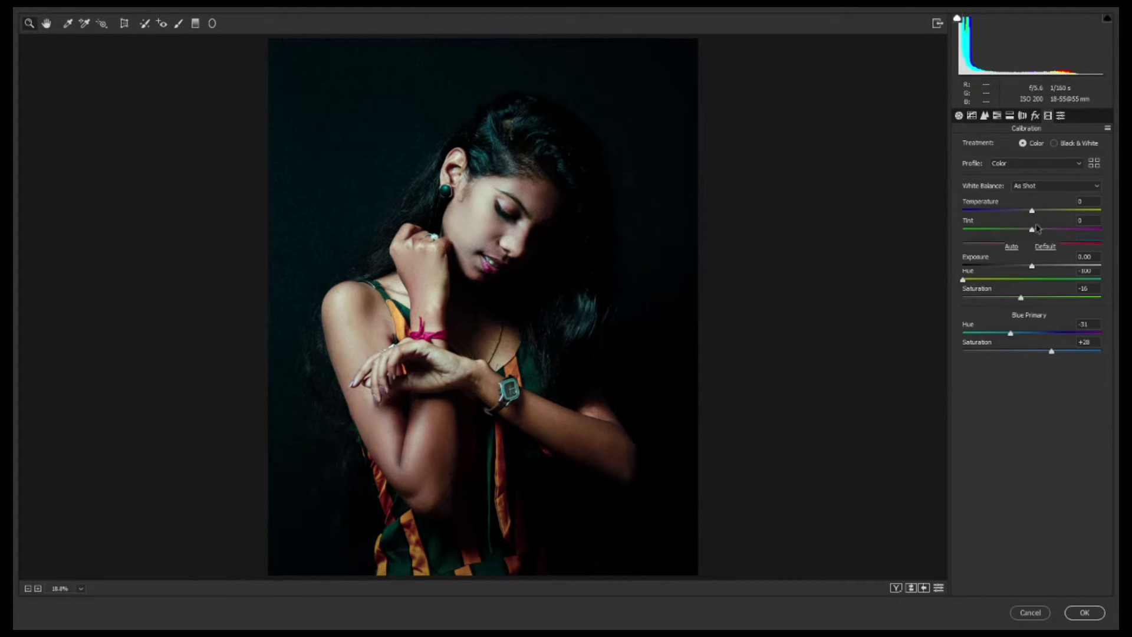
{"action": "left_click", "coordinate": [1046, 283]}
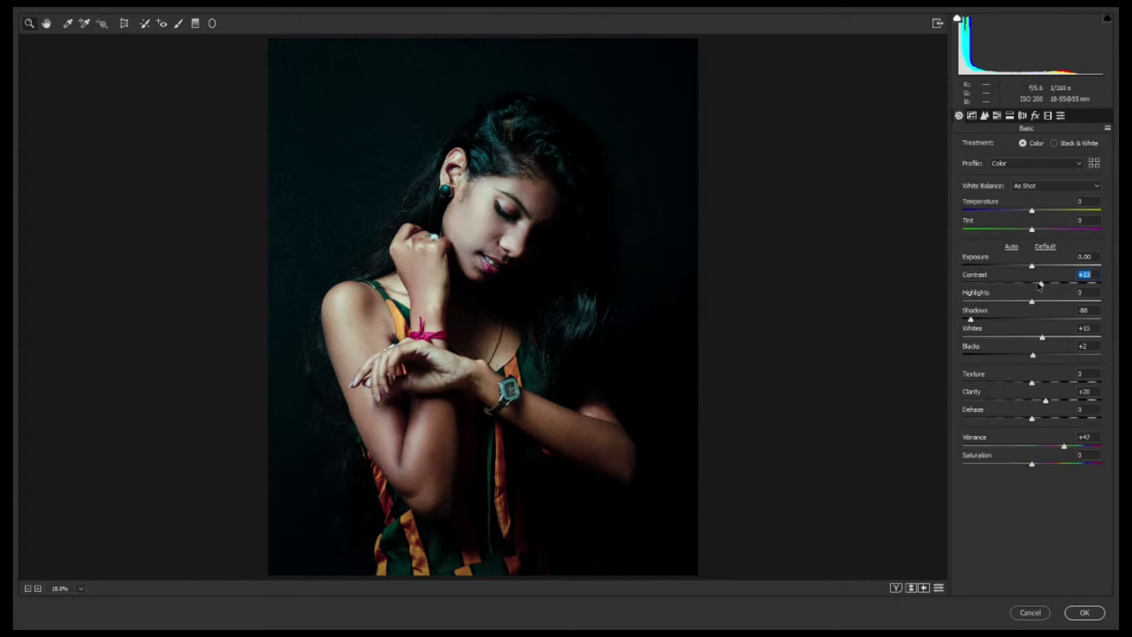
Step: Lift the black point, anchor the highlights and lower the white point on the RGB point curve, and check the color channel curves
{"action": "left_click", "coordinate": [972, 115]}
{"action": "left_click_drag", "start_coordinate": [958, 346], "coordinate": [950, 339]}
{"action": "left_click", "coordinate": [1068, 235]}
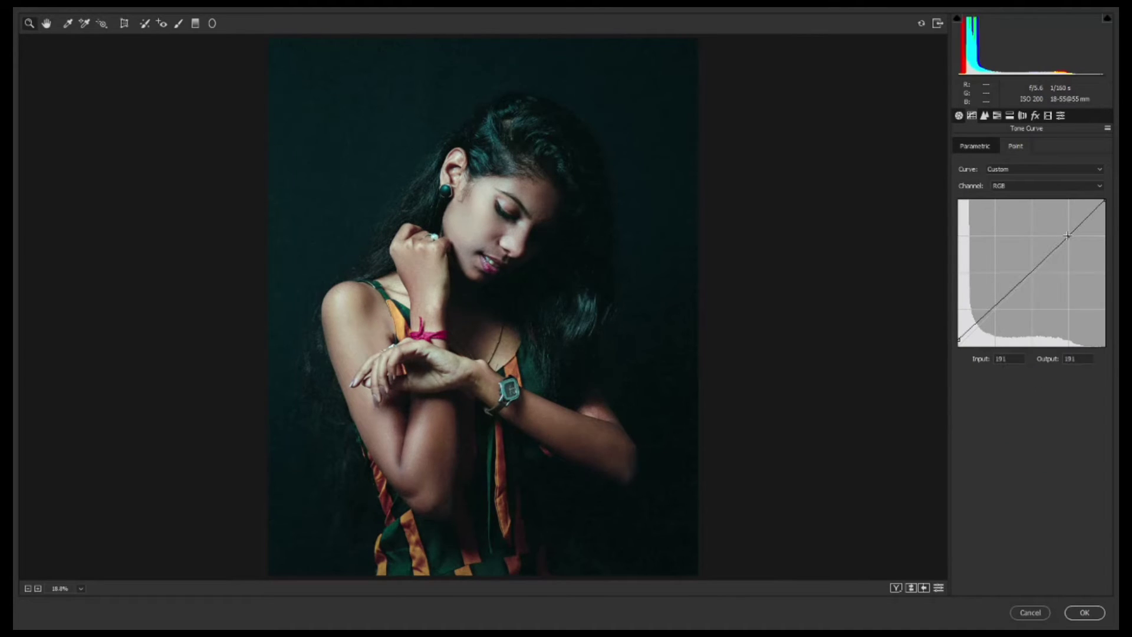
{"action": "left_click_drag", "start_coordinate": [1105, 200], "coordinate": [1108, 209]}
{"action": "left_click", "coordinate": [1099, 186]}
{"action": "left_click", "coordinate": [1100, 219]}
{"action": "left_click", "coordinate": [1100, 185]}
{"action": "left_click", "coordinate": [1037, 220]}
Step: Shift the Blues and Aquas in the HSL adjustments to mute the teal tint
{"action": "left_click", "coordinate": [997, 116]}
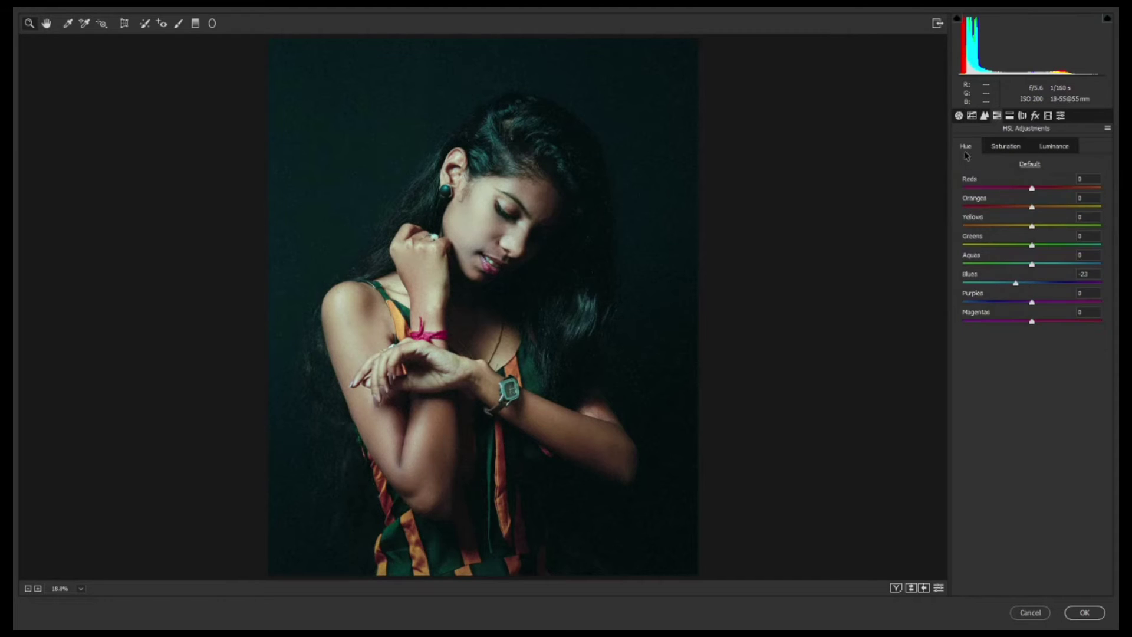
{"action": "left_click_drag", "start_coordinate": [1028, 287], "coordinate": [1100, 286]}
{"action": "left_click_drag", "start_coordinate": [1033, 264], "coordinate": [1054, 245]}
{"action": "left_click_drag", "start_coordinate": [1100, 283], "coordinate": [1079, 289]}
Step: Refine the RGB point curve by reducing the lift at the black point and slightly lowering the highlights
{"action": "left_click", "coordinate": [972, 115]}
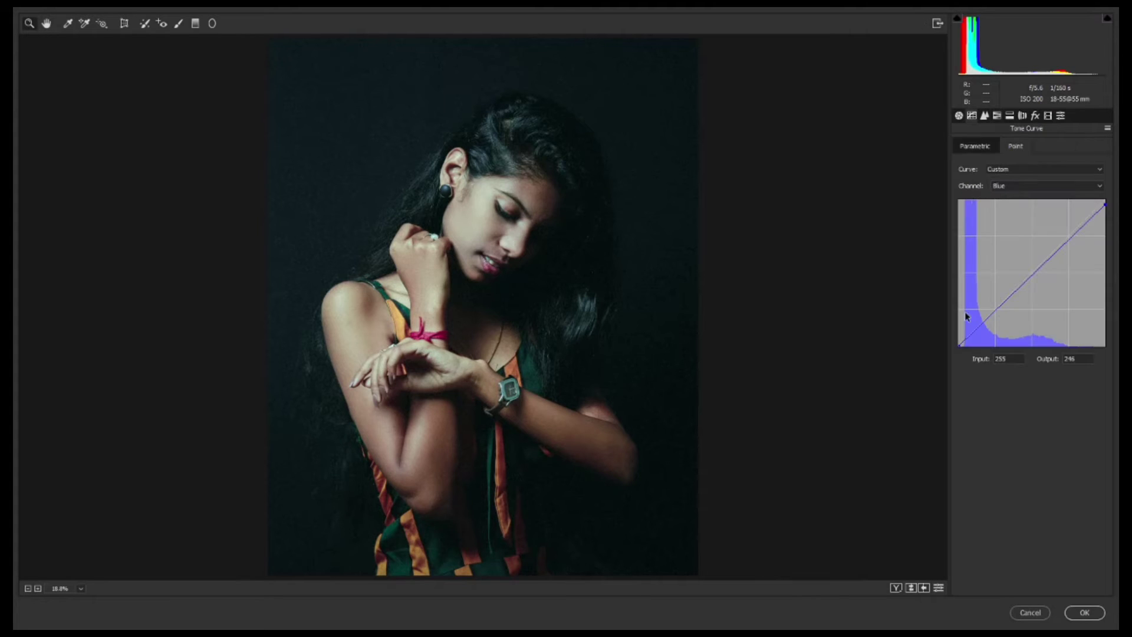
{"action": "left_click", "coordinate": [1046, 185]}
{"action": "left_click", "coordinate": [1002, 199]}
{"action": "left_click_drag", "start_coordinate": [957, 335], "coordinate": [955, 344]}
{"action": "left_click_drag", "start_coordinate": [1069, 237], "coordinate": [1068, 239]}
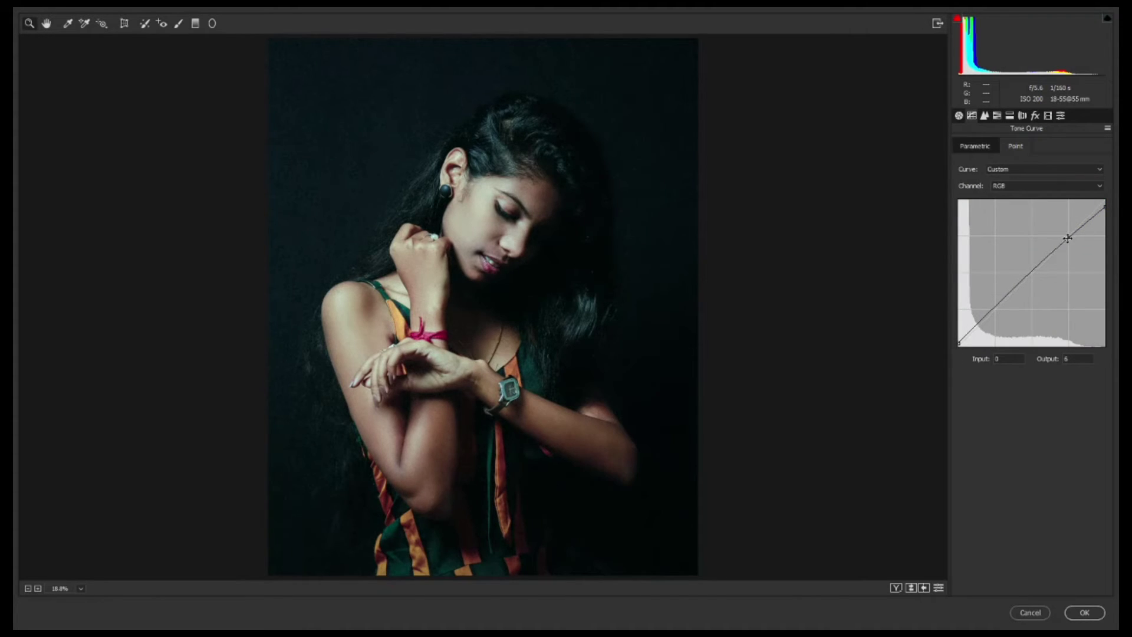
{"action": "left_click_drag", "start_coordinate": [958, 343], "coordinate": [957, 341]}
Step: Cool the white balance Temperature slightly and apply the Camera Raw Filter to the Background copy layer
{"action": "left_click", "coordinate": [958, 115]}
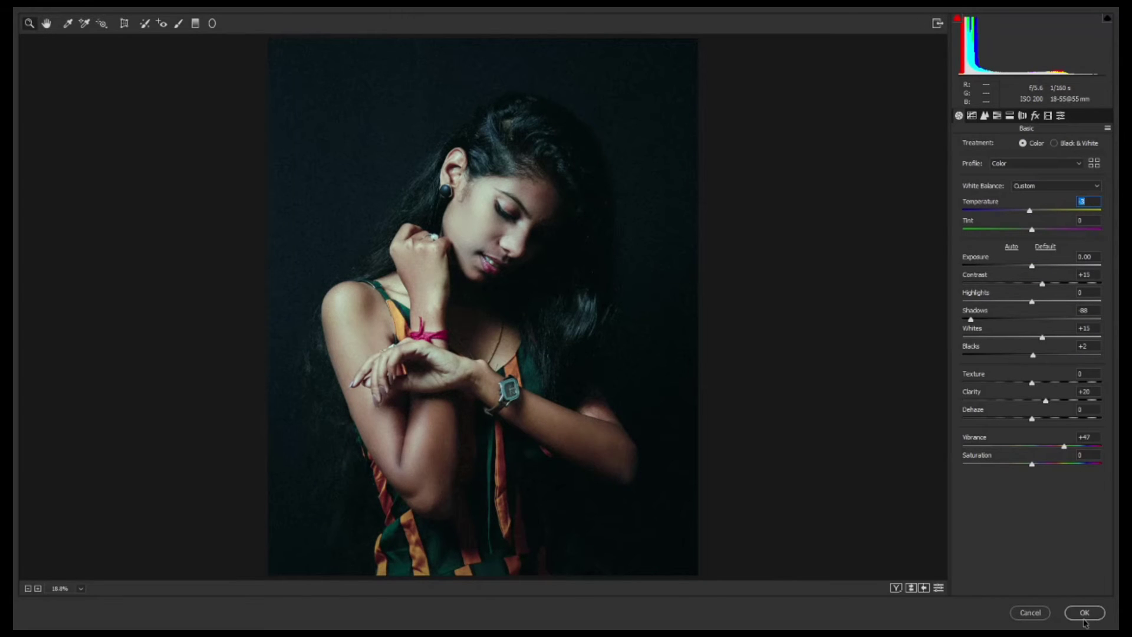
{"action": "left_click", "coordinate": [1035, 116]}
{"action": "left_click", "coordinate": [1084, 612]}
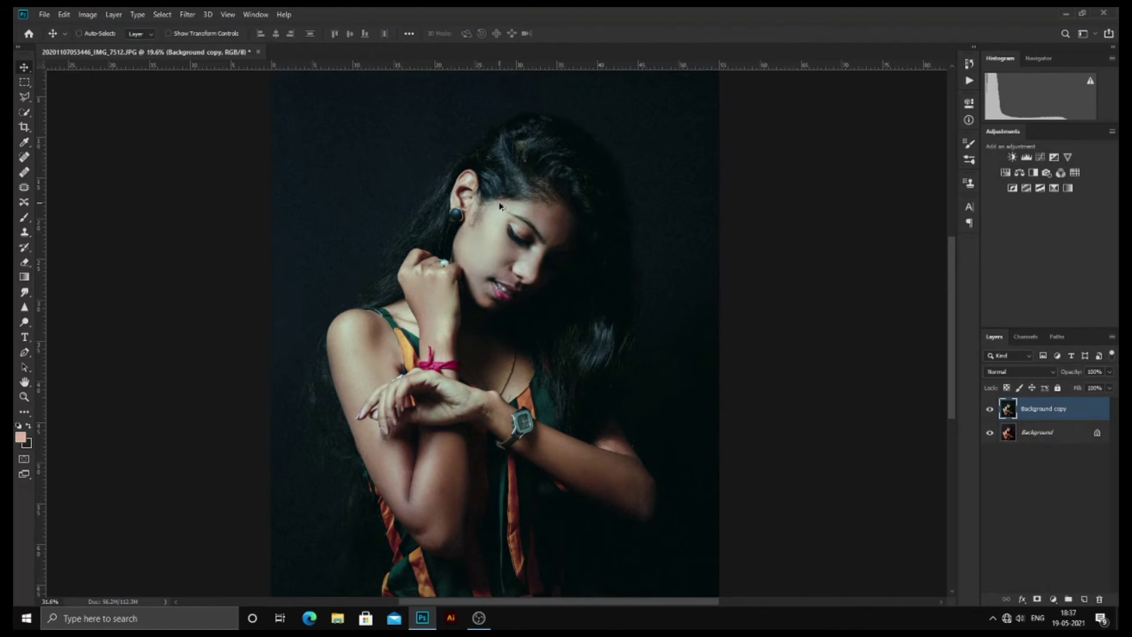
Step: Compare the graded Background copy with the original and reduce its layer opacity to about 83%
{"action": "scroll", "coordinate": [500, 204], "scroll_direction": "up", "scroll_amount": 3}
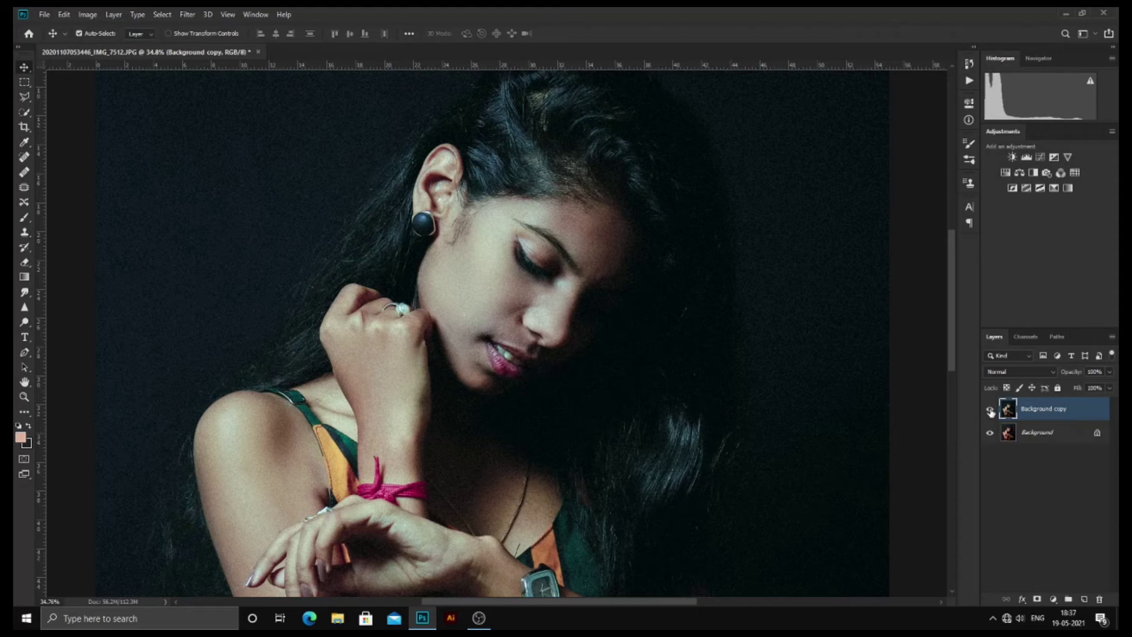
{"action": "left_click", "coordinate": [991, 410]}
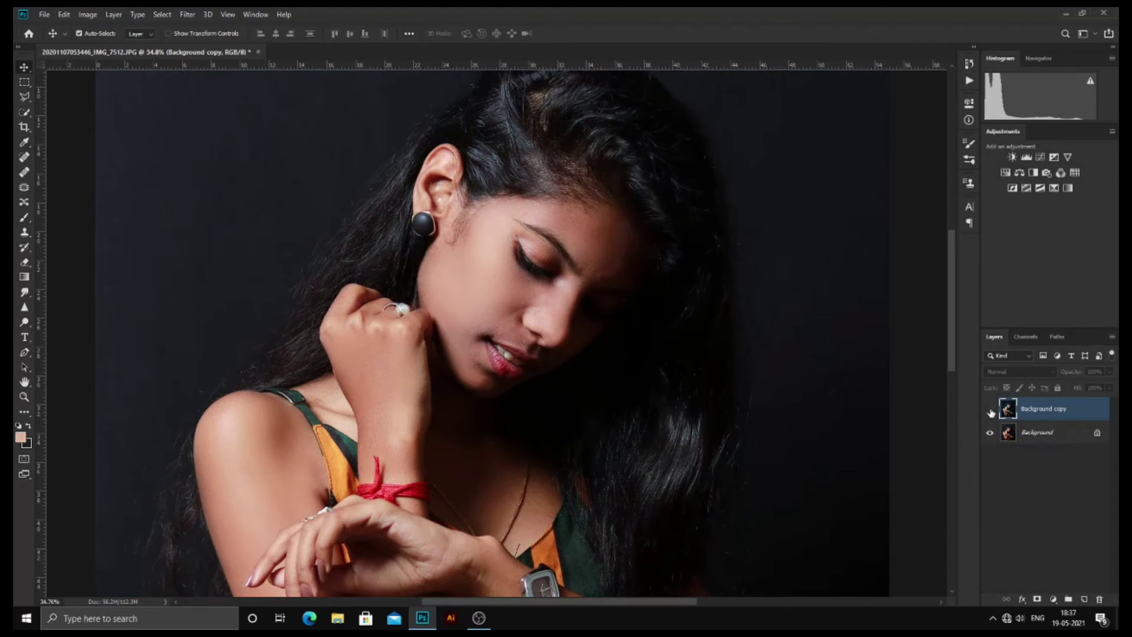
{"action": "key", "text": "ctrl+comma"}
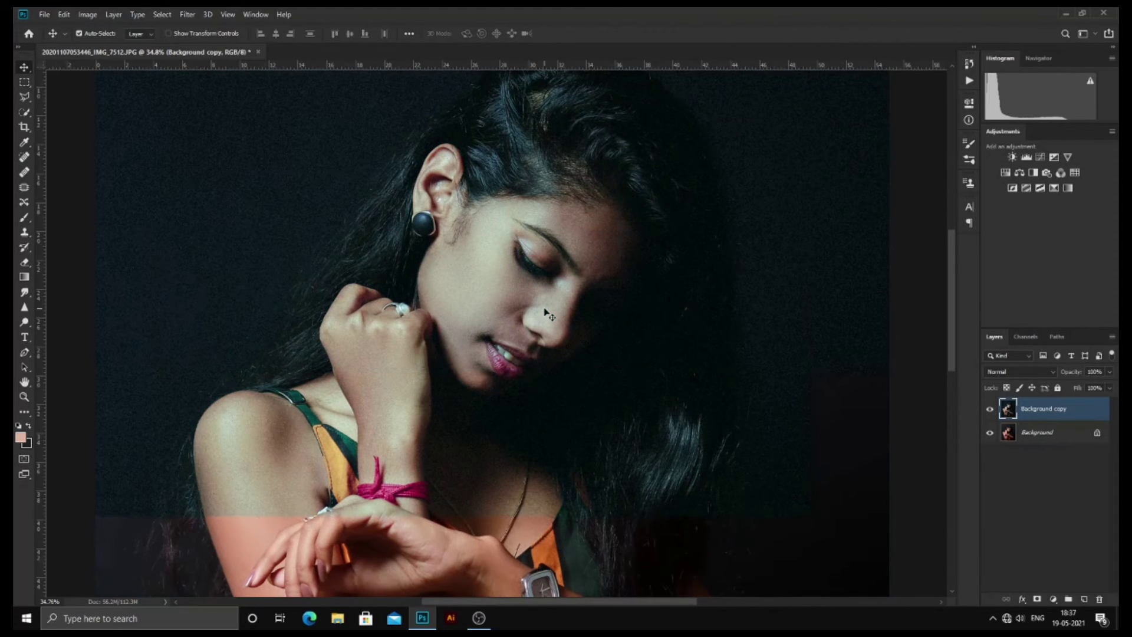
{"action": "scroll", "coordinate": [546, 313], "scroll_direction": "down", "scroll_amount": 2}
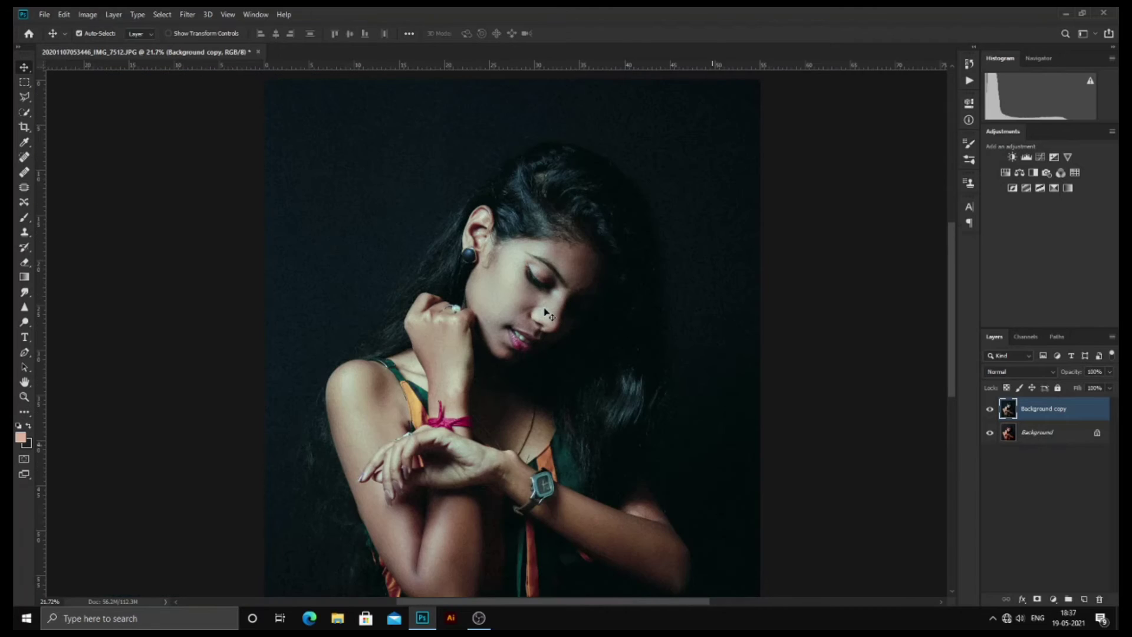
{"action": "left_click", "coordinate": [1072, 367]}
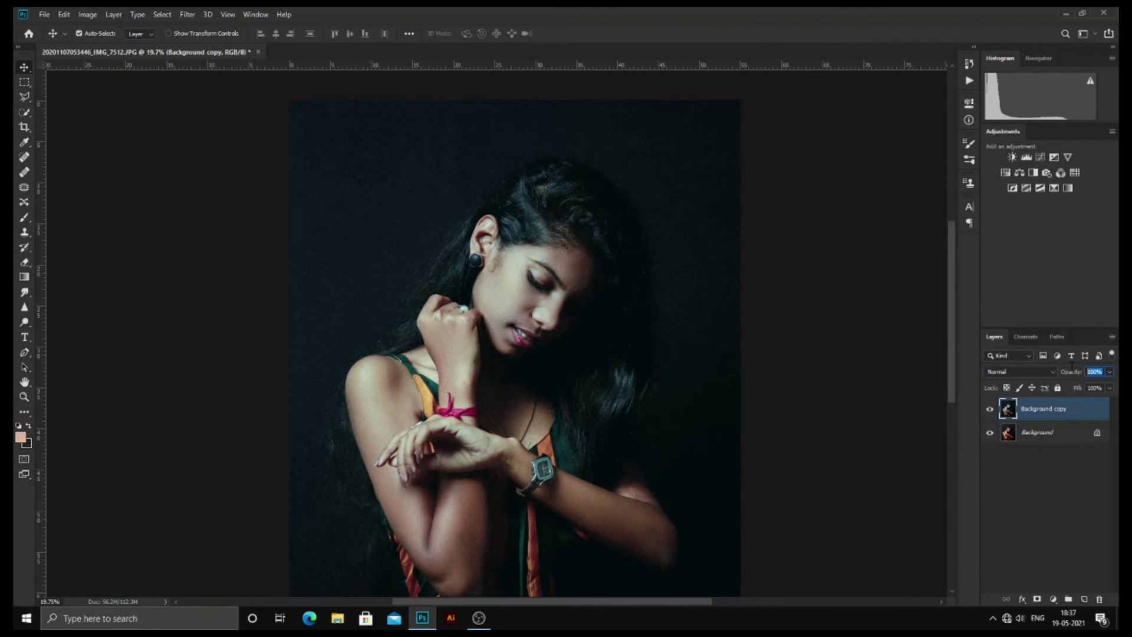
{"action": "type", "text": "70"}
{"action": "left_click_drag", "start_coordinate": [1082, 372], "coordinate": [1089, 372]}
{"action": "key", "text": "Return"}
Step: Compare the portrait with and without the graded layer, examining the face up close and the full frame
{"action": "left_click", "coordinate": [988, 411]}
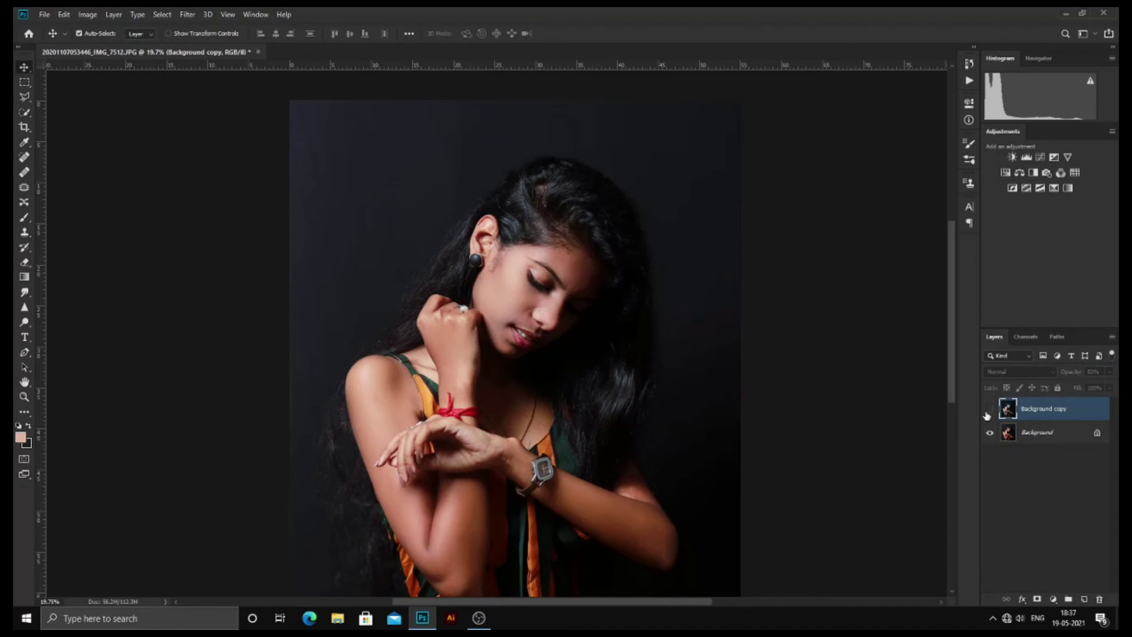
{"action": "left_click", "coordinate": [988, 411]}
{"action": "scroll", "coordinate": [529, 297], "scroll_direction": "up", "scroll_amount": 5}
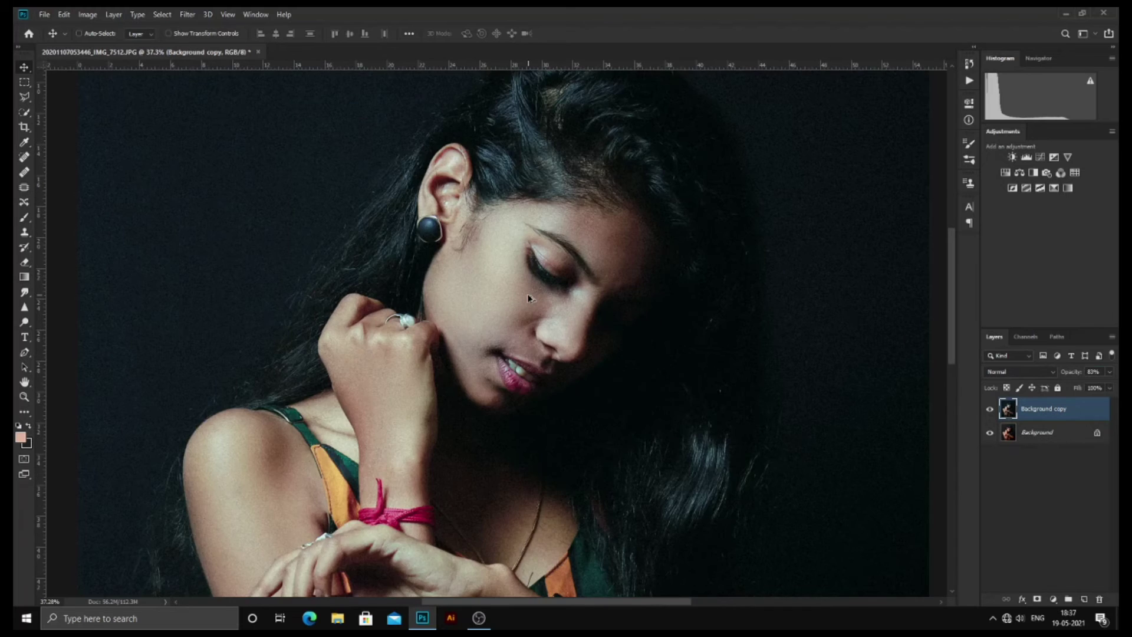
{"action": "scroll", "coordinate": [529, 298], "scroll_direction": "down", "scroll_amount": 5}
{"action": "scroll", "coordinate": [529, 297], "scroll_direction": "down", "scroll_amount": 4}
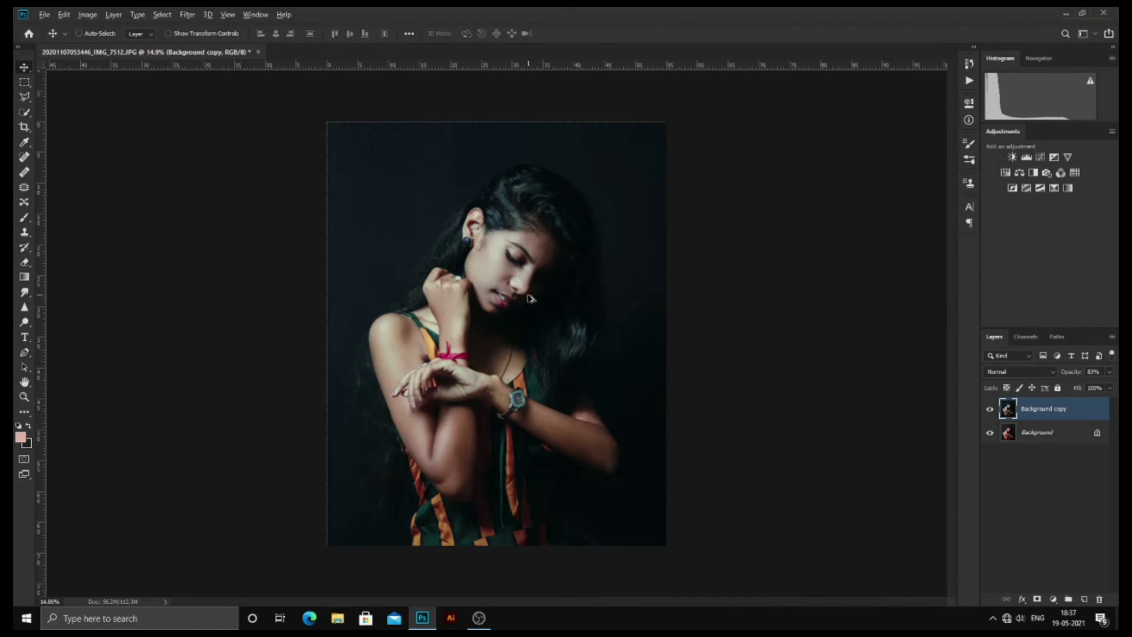
{"action": "scroll", "coordinate": [529, 298], "scroll_direction": "up", "scroll_amount": 2}
{"action": "scroll", "coordinate": [528, 298], "scroll_direction": "up", "scroll_amount": 1}
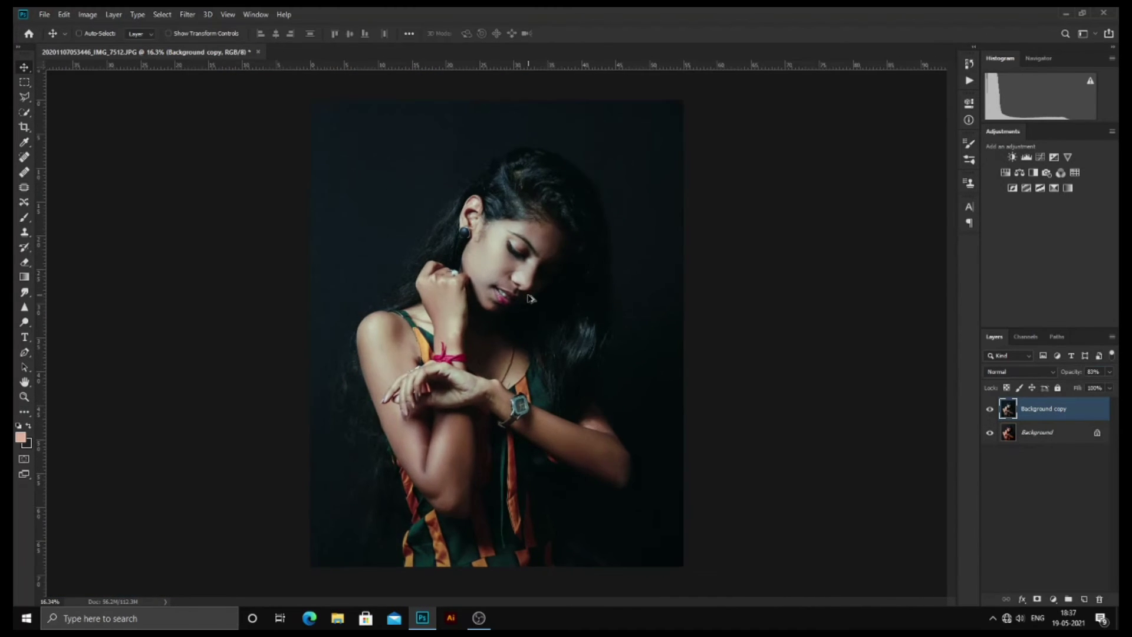
Step: Flatten the graded copy and the original into a single Background layer
{"action": "right_click", "coordinate": [1011, 430]}
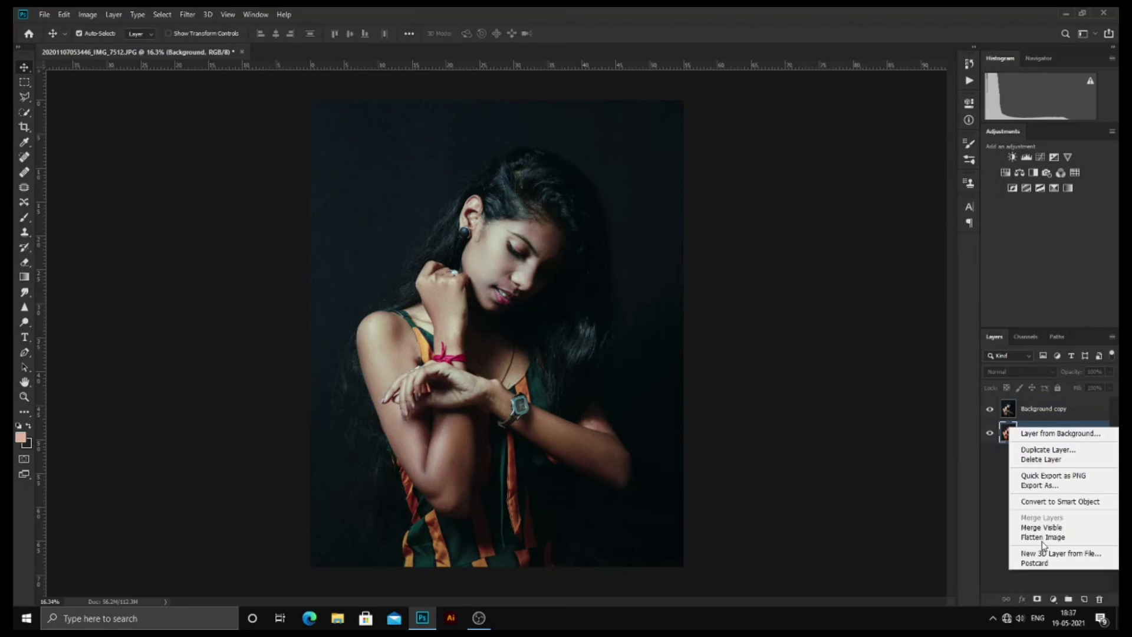
{"action": "left_click", "coordinate": [1047, 537]}
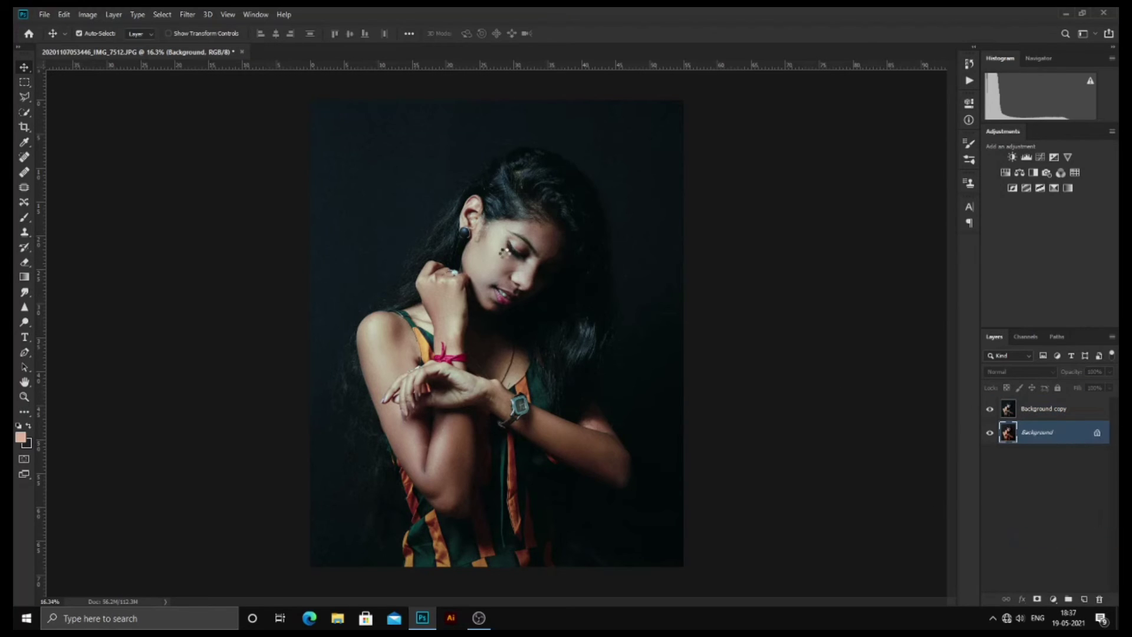
{"action": "key", "text": "ctrl+shift+e"}
Step: Add a Color Lookup adjustment layer, cycle through the 3D LUT presets and apply Crisp_Winter.look
{"action": "scroll", "coordinate": [510, 244], "scroll_direction": "up", "scroll_amount": 4}
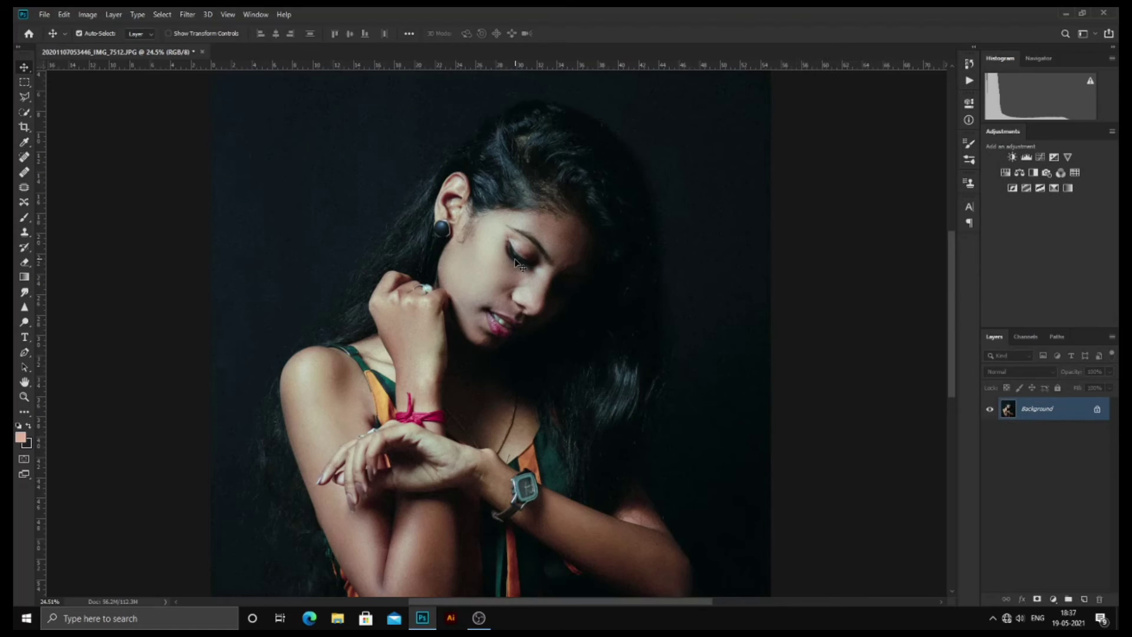
{"action": "left_click", "coordinate": [969, 103]}
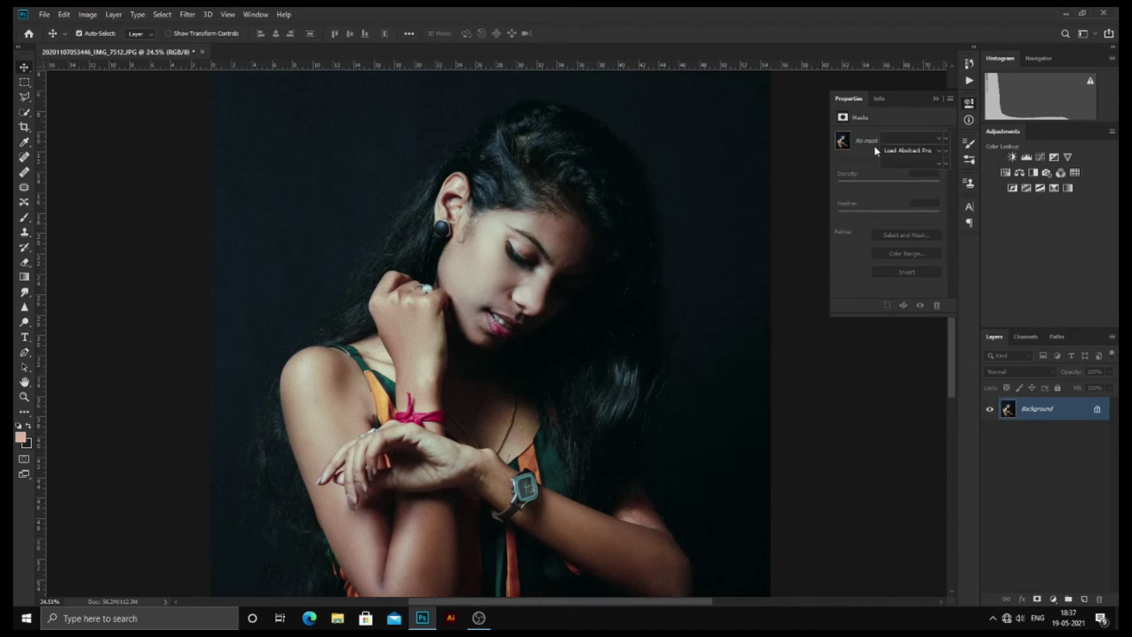
{"action": "left_click", "coordinate": [1075, 172]}
{"action": "left_click", "coordinate": [910, 137]}
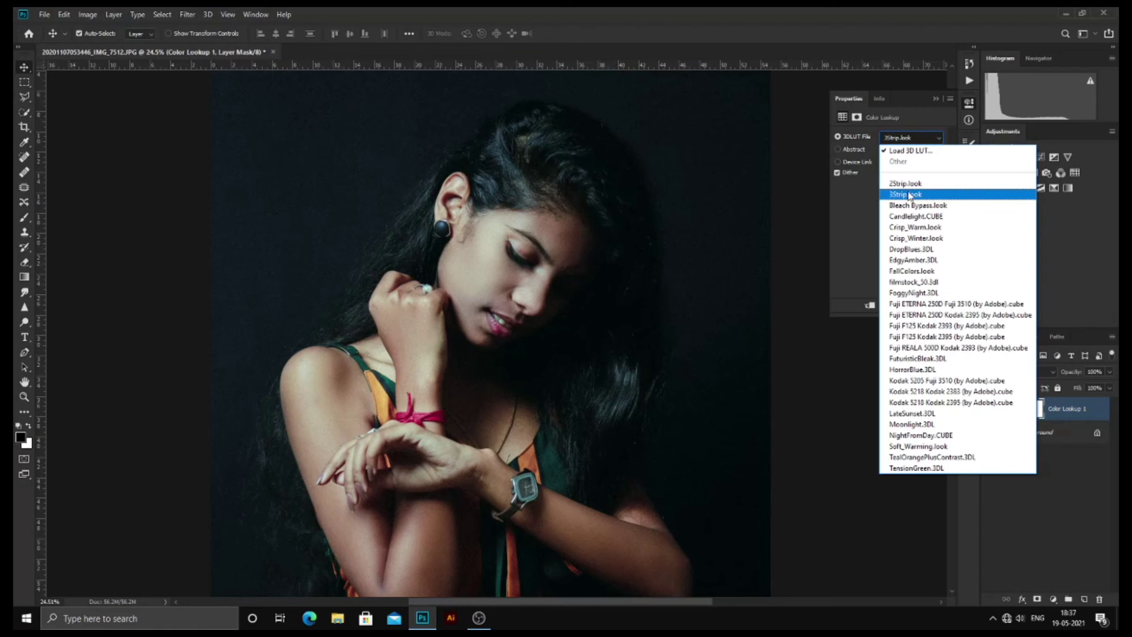
{"action": "left_click", "coordinate": [907, 184]}
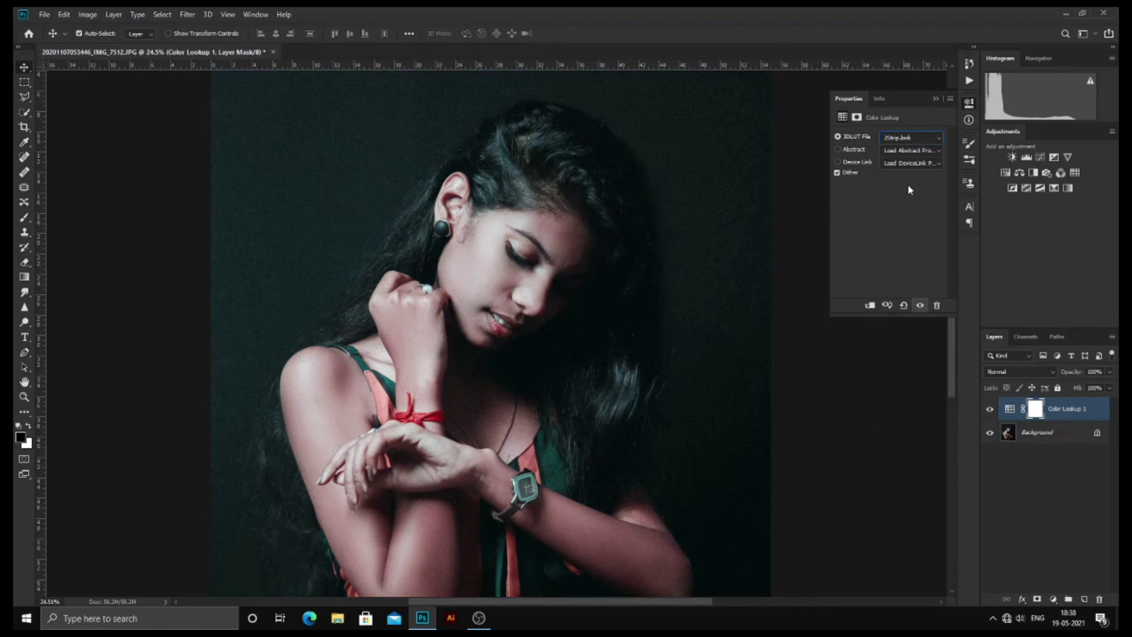
{"action": "key", "text": "Down"}
{"action": "key", "text": "Down"}
{"action": "key", "text": "Down"}
{"action": "key", "text": "Down"}
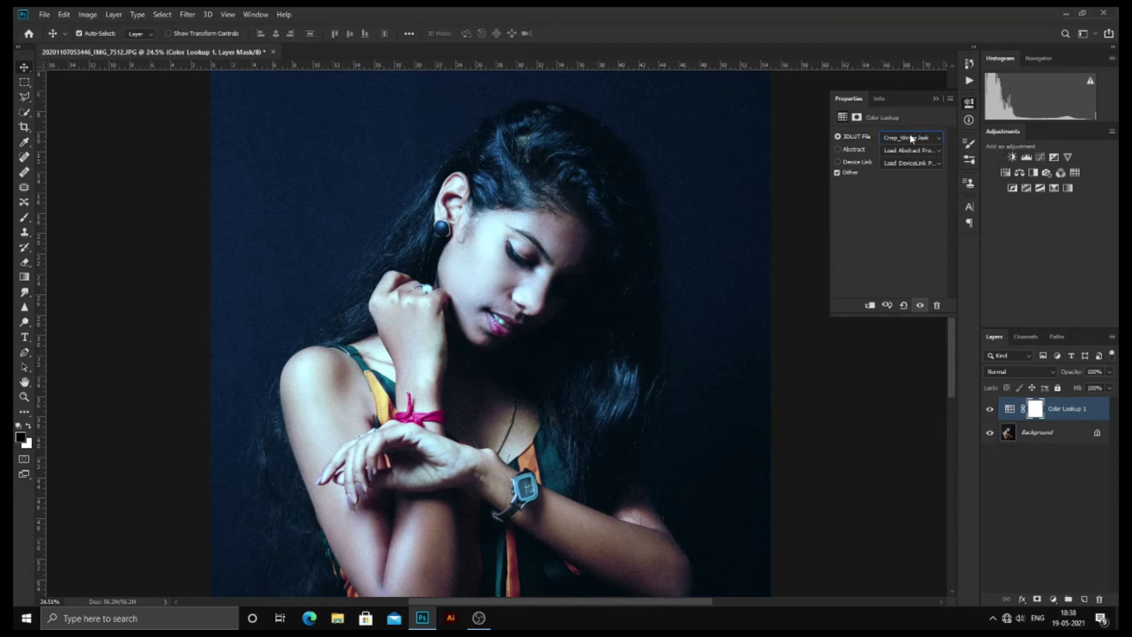
{"action": "left_click", "coordinate": [936, 99]}
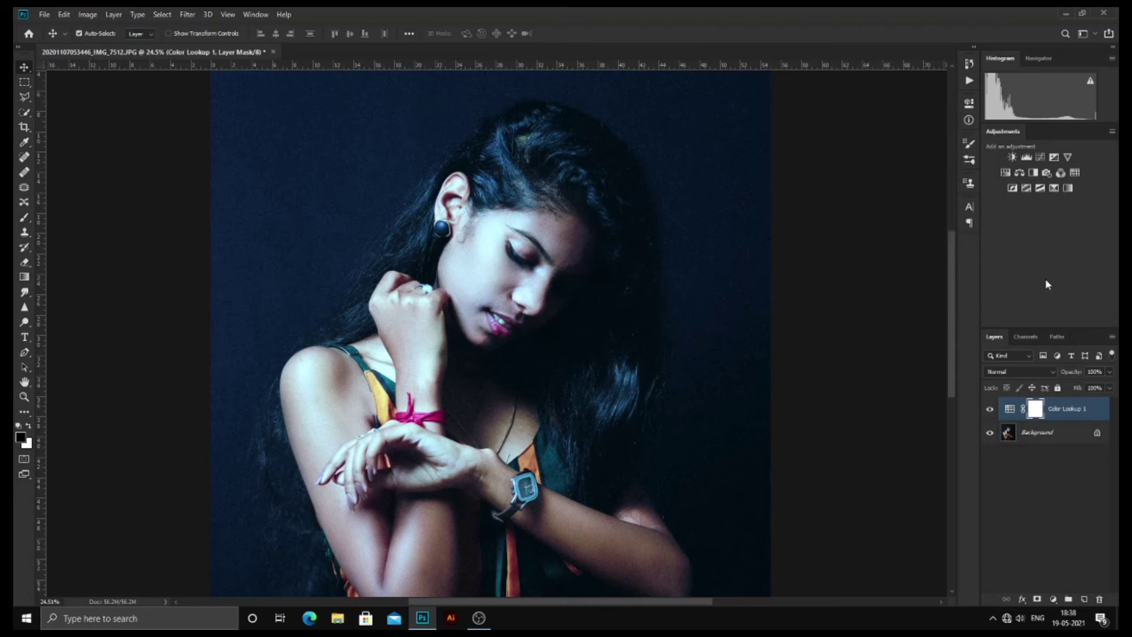
Step: Try the Color Lookup layer at 35% opacity, reduce it further and compare the portrait with the layer hidden
{"action": "left_click", "coordinate": [990, 410]}
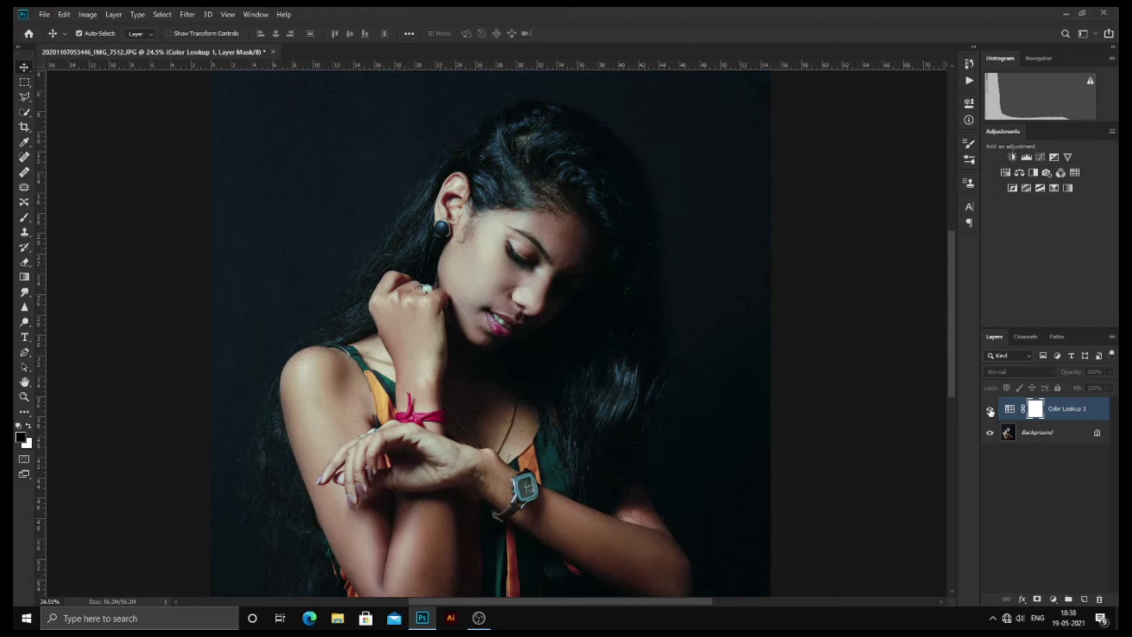
{"action": "left_click", "coordinate": [990, 410]}
{"action": "left_click", "coordinate": [1094, 371]}
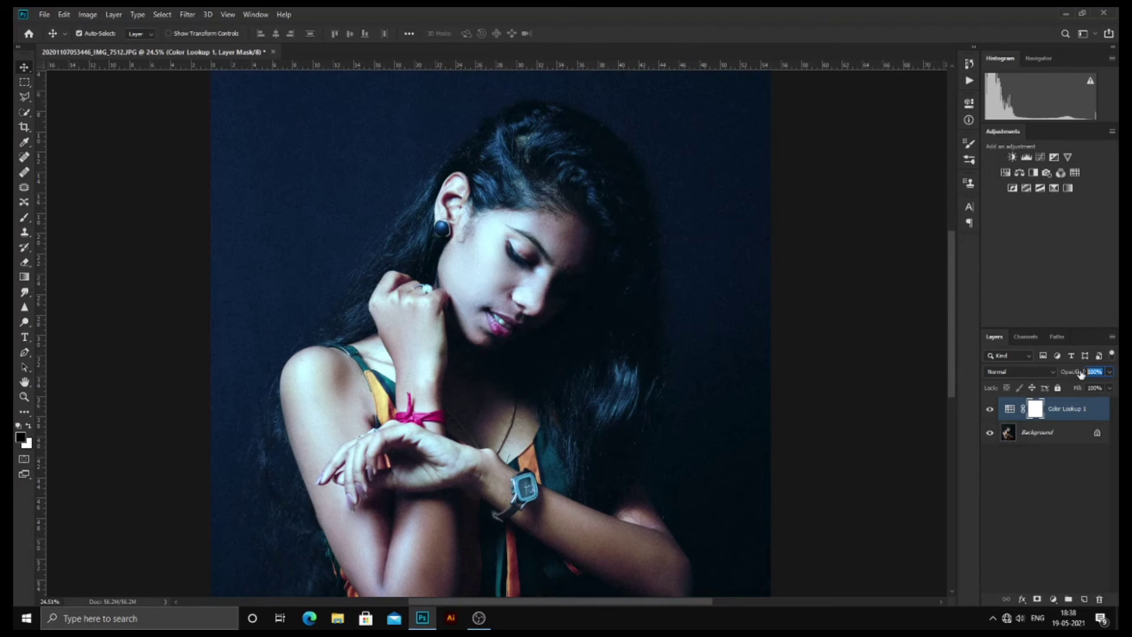
{"action": "type", "text": "35"}
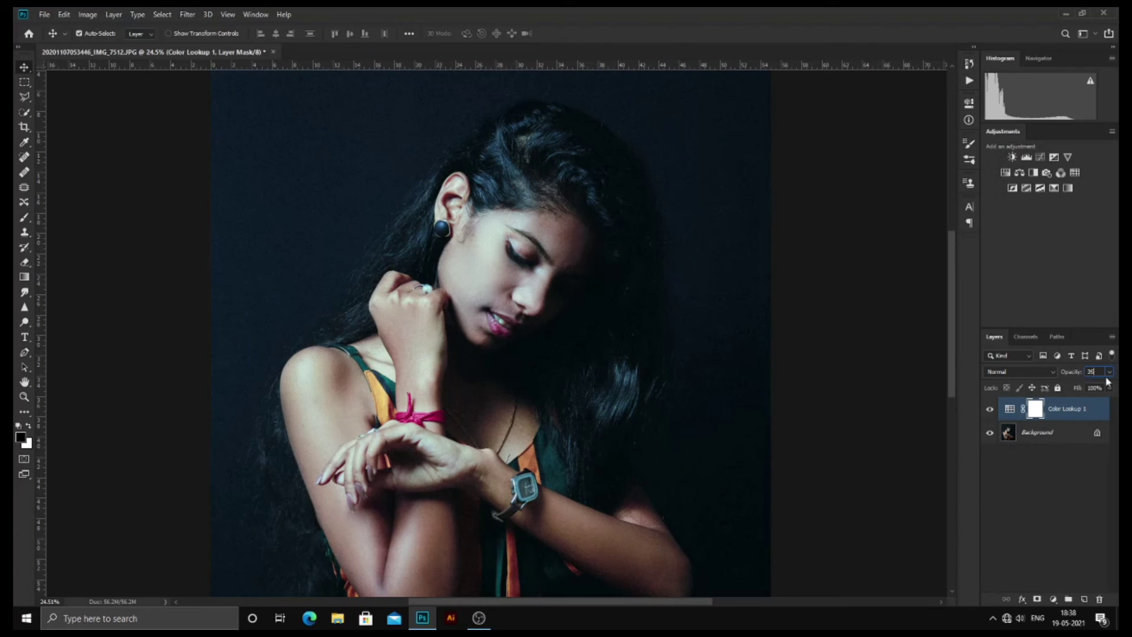
{"action": "key", "text": "Return"}
{"action": "left_click_drag", "start_coordinate": [1074, 372], "coordinate": [1067, 371]}
{"action": "left_click", "coordinate": [989, 411]}
{"action": "left_click", "coordinate": [990, 409]}
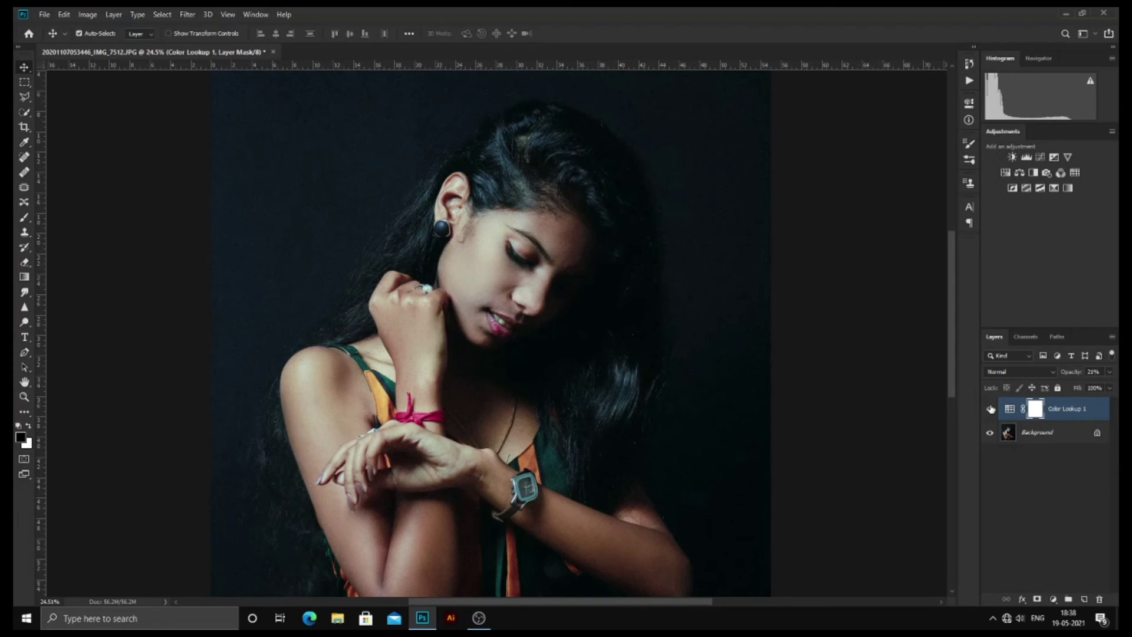
Step: Set the Color Lookup layer's opacity to about 14% and compare the portrait with and without it
{"action": "left_click", "coordinate": [1079, 370]}
{"action": "type", "text": "1"}
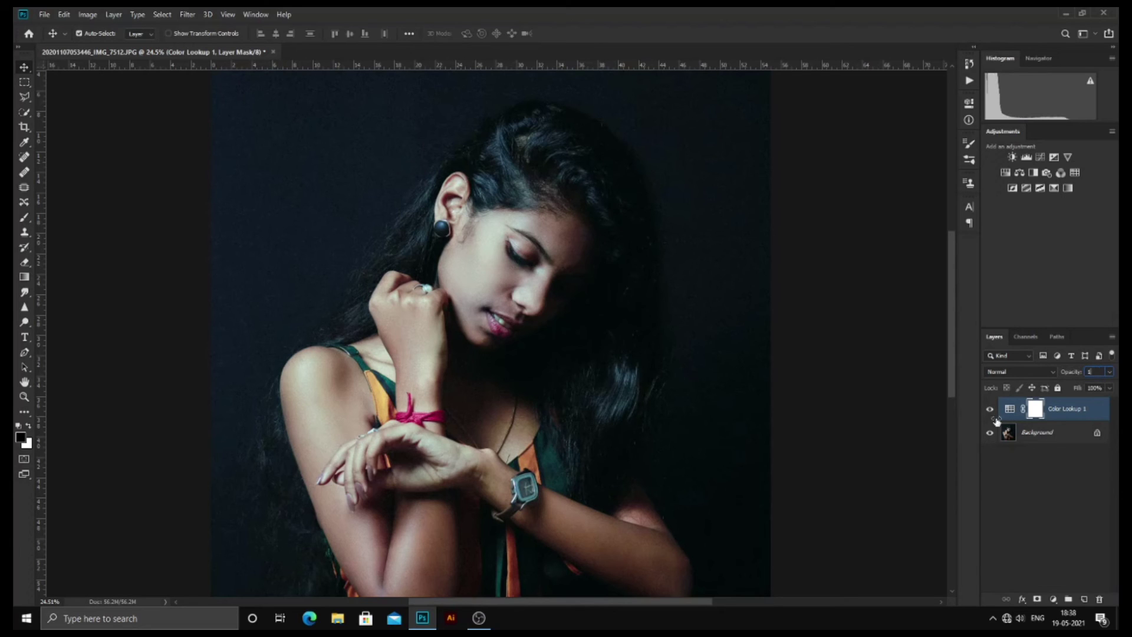
{"action": "type", "text": "6"}
{"action": "left_click", "coordinate": [990, 411]}
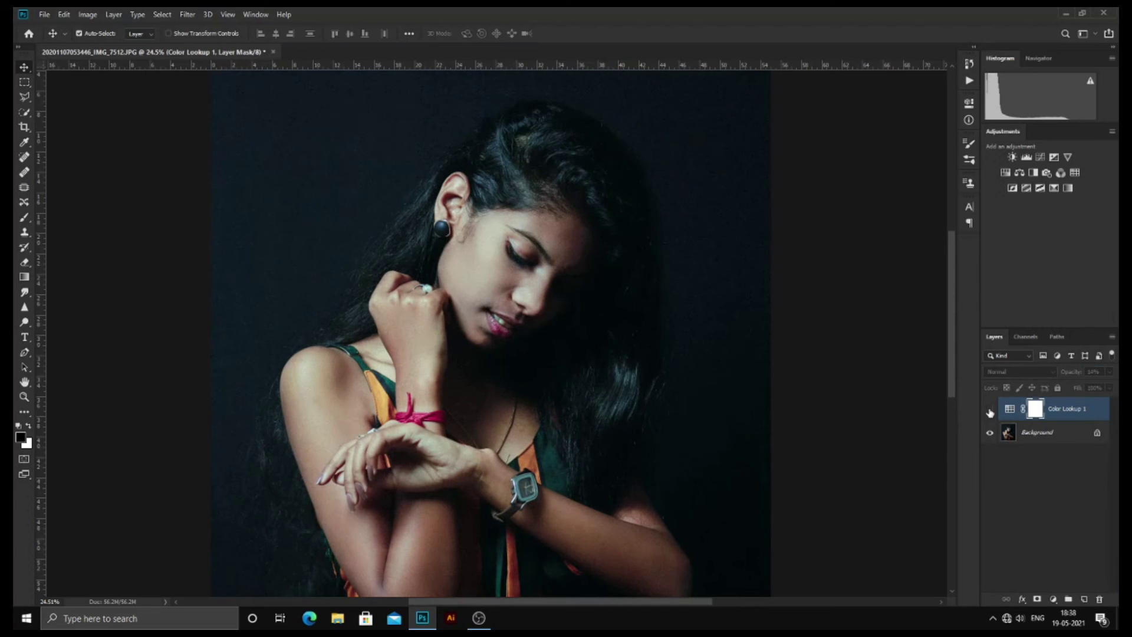
{"action": "left_click", "coordinate": [990, 410]}
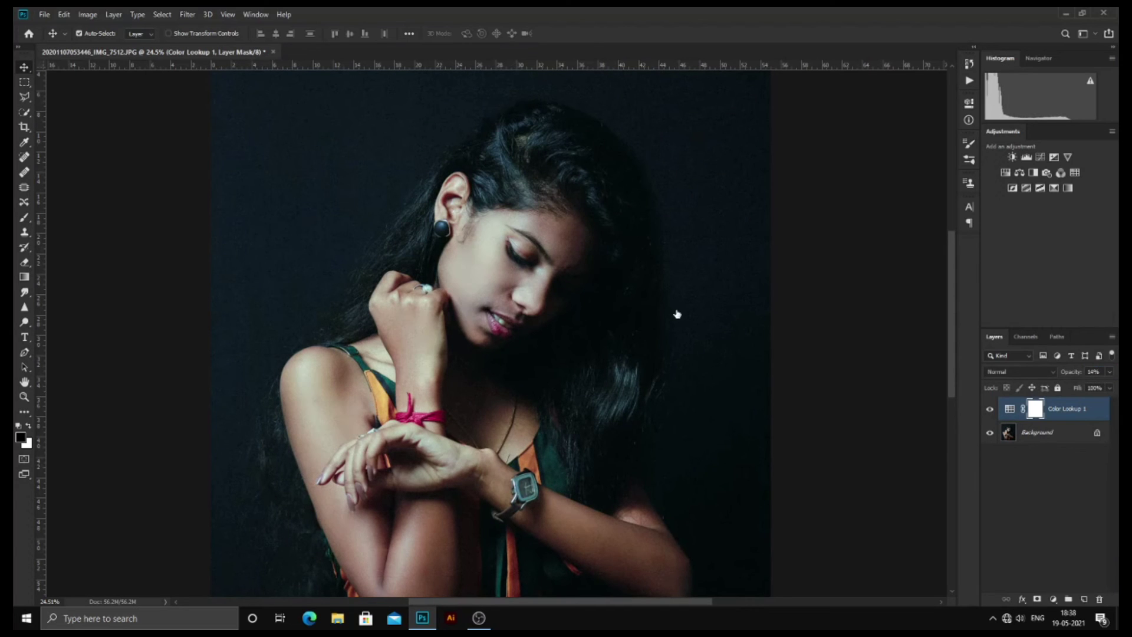
Step: Flatten the Color Lookup adjustment into the Background layer
{"action": "scroll", "coordinate": [498, 306], "scroll_direction": "down", "scroll_amount": 2}
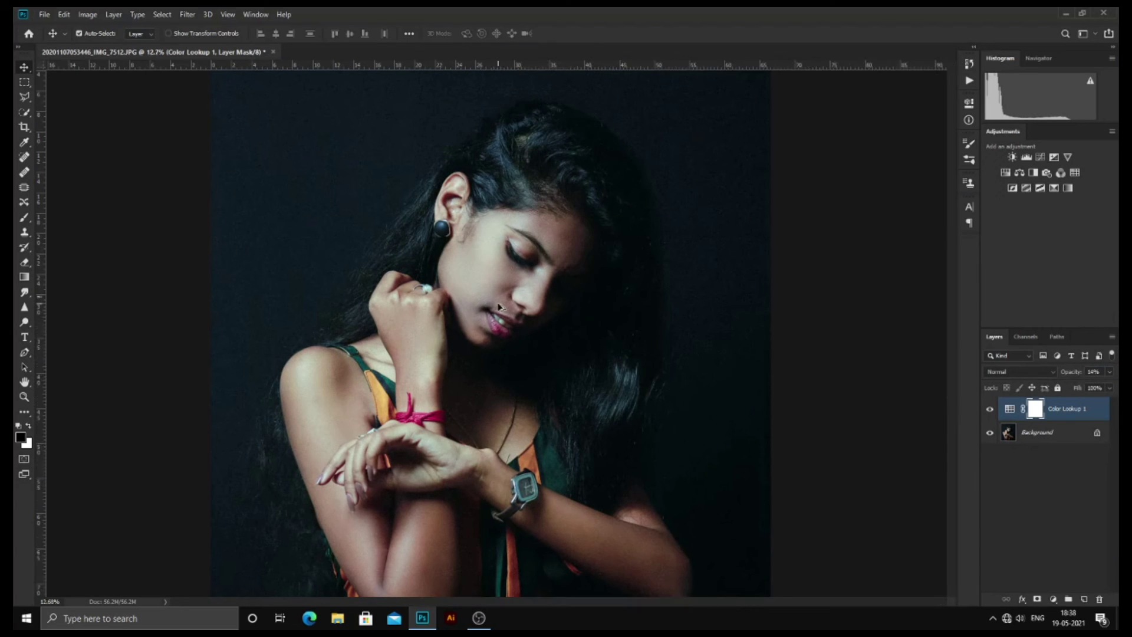
{"action": "scroll", "coordinate": [498, 306], "scroll_direction": "down", "scroll_amount": 3}
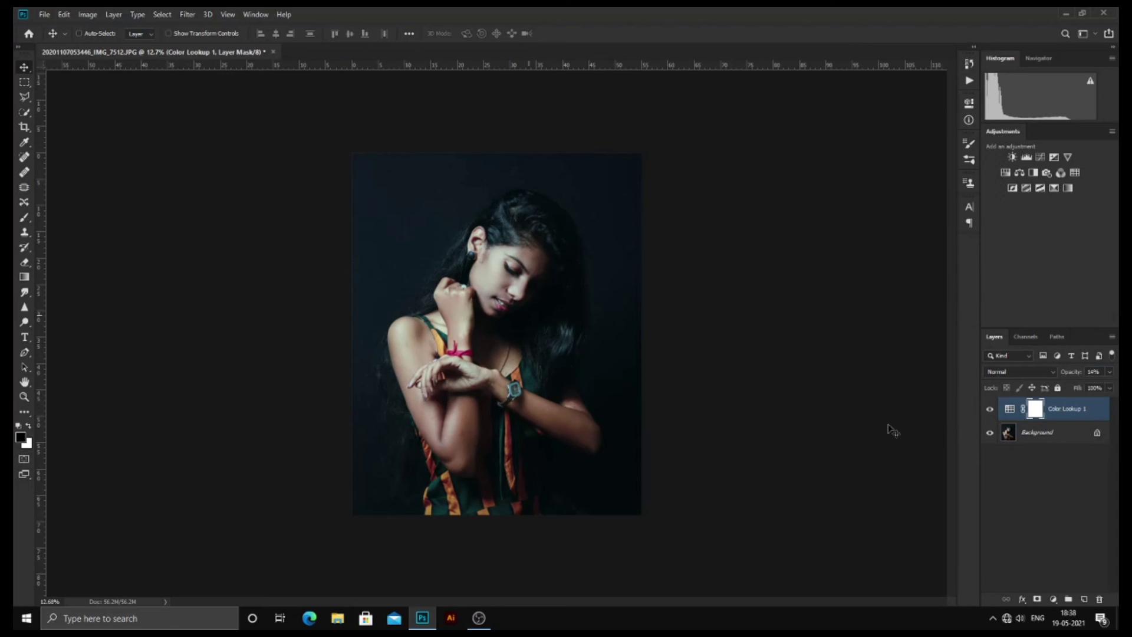
{"action": "right_click", "coordinate": [1038, 432]}
{"action": "left_click", "coordinate": [1054, 485]}
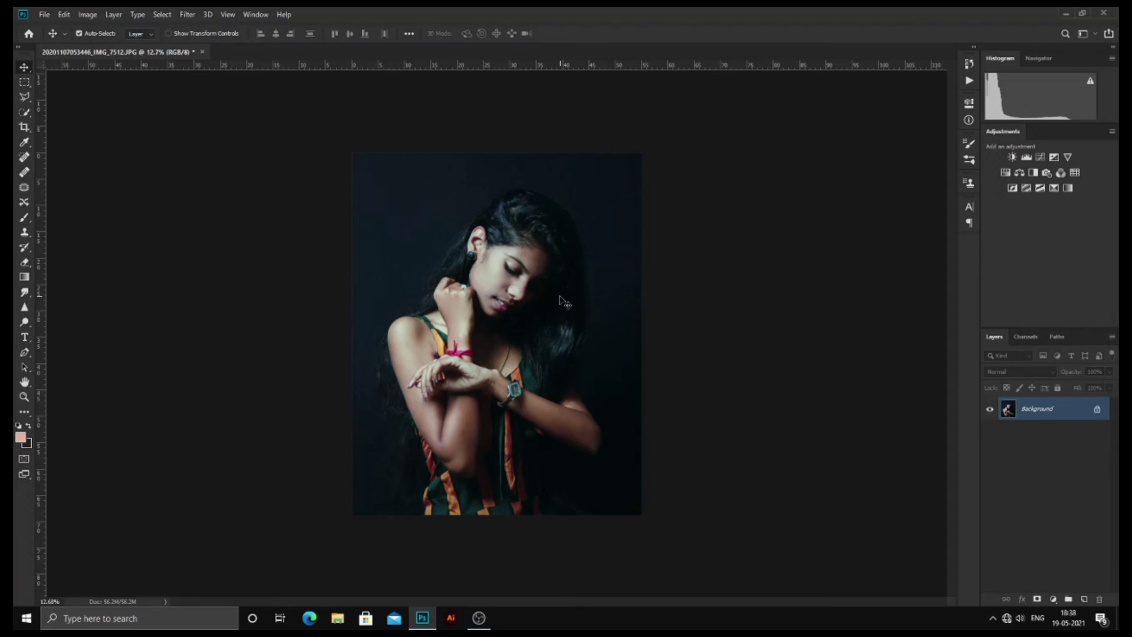
Step: Add the text "avicii" on the dark background beside the woman's hair and set the foreground colour to white
{"action": "scroll", "coordinate": [564, 302], "scroll_direction": "up", "scroll_amount": 1}
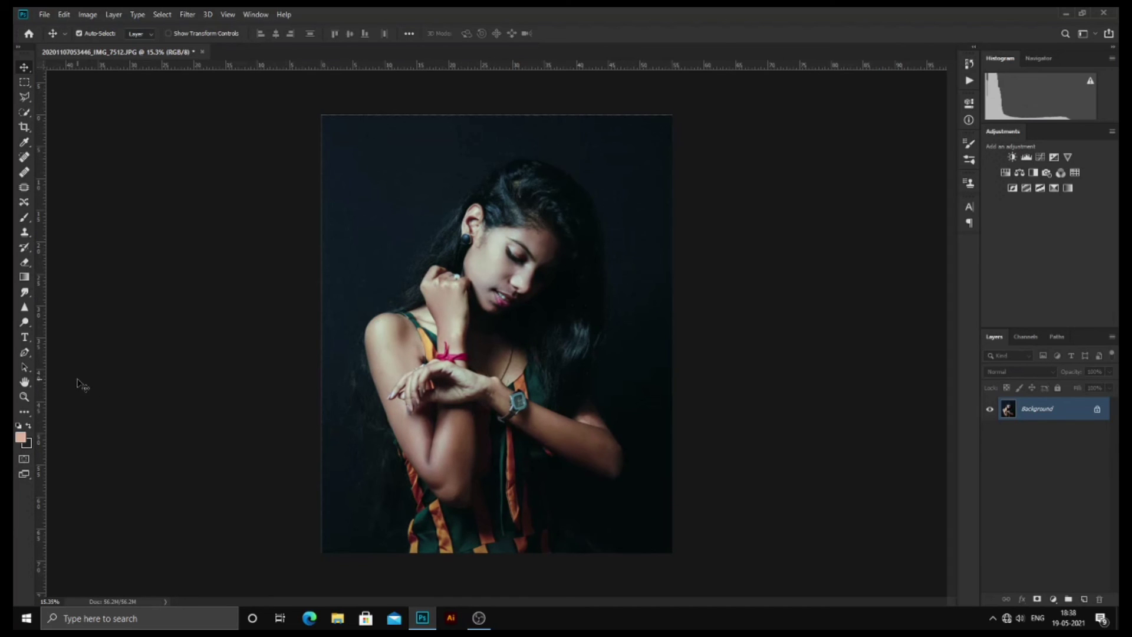
{"action": "left_click", "coordinate": [25, 340]}
{"action": "left_click", "coordinate": [612, 362]}
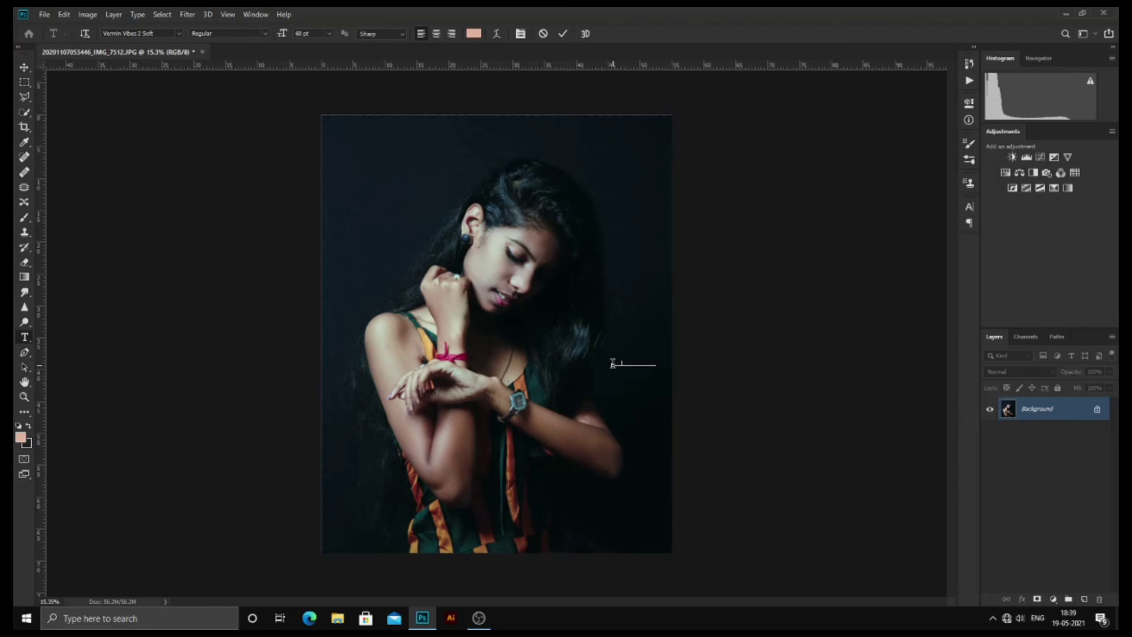
{"action": "left_click", "coordinate": [20, 437]}
{"action": "left_click", "coordinate": [37, 143]}
{"action": "left_click", "coordinate": [40, 187]}
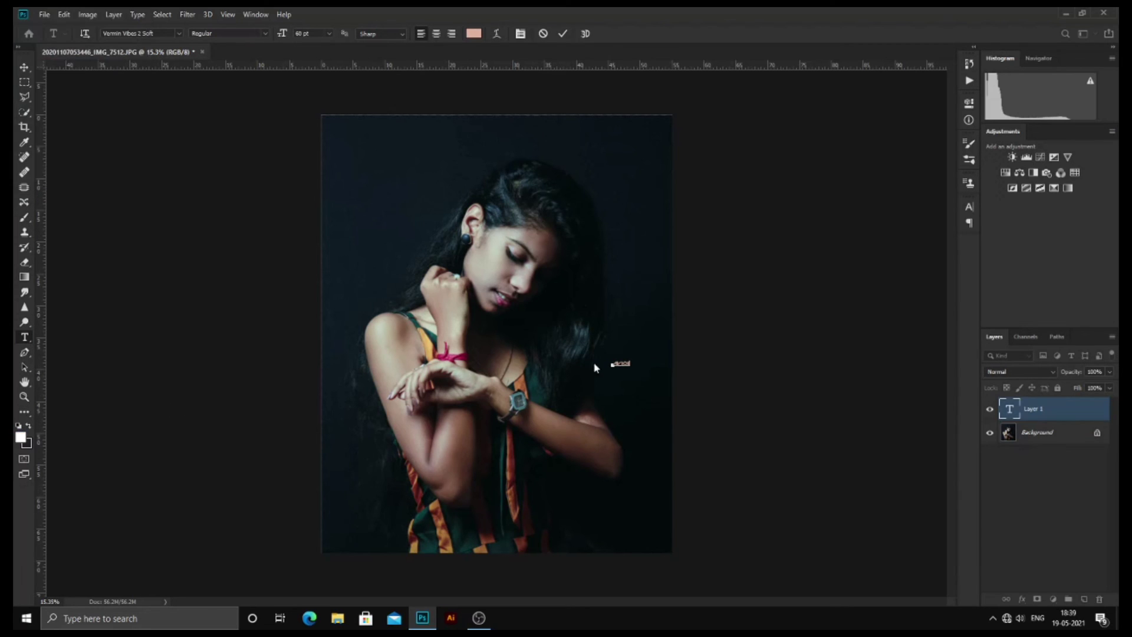
Step: Set the colour of the selected "avicii" text to white and commit the text layer
{"action": "scroll", "coordinate": [629, 366], "scroll_direction": "up", "scroll_amount": 3}
{"action": "scroll", "coordinate": [630, 367], "scroll_direction": "up", "scroll_amount": 3}
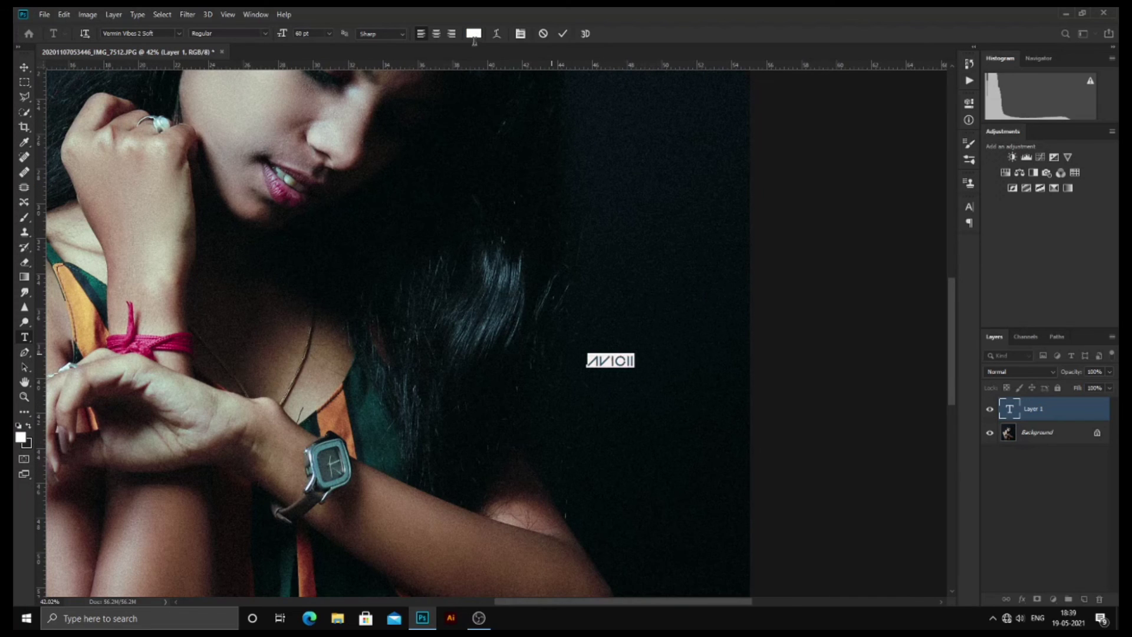
{"action": "left_click", "coordinate": [473, 34]}
{"action": "left_click", "coordinate": [30, 33]}
{"action": "left_click", "coordinate": [33, 184]}
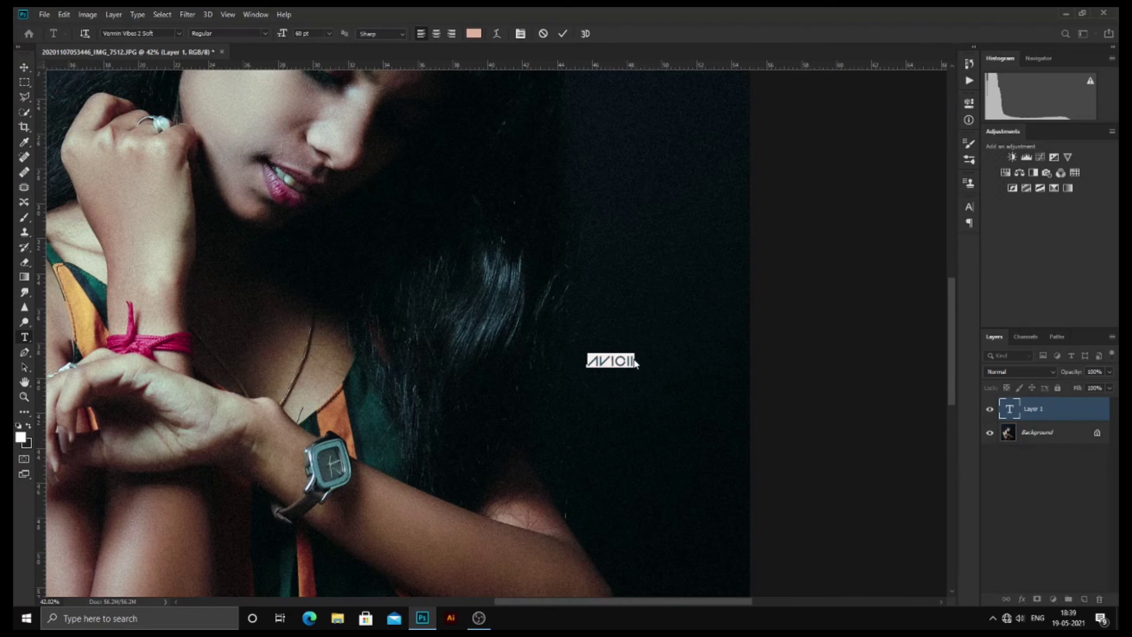
{"action": "left_click", "coordinate": [24, 67]}
{"action": "key", "text": "ctrl+0"}
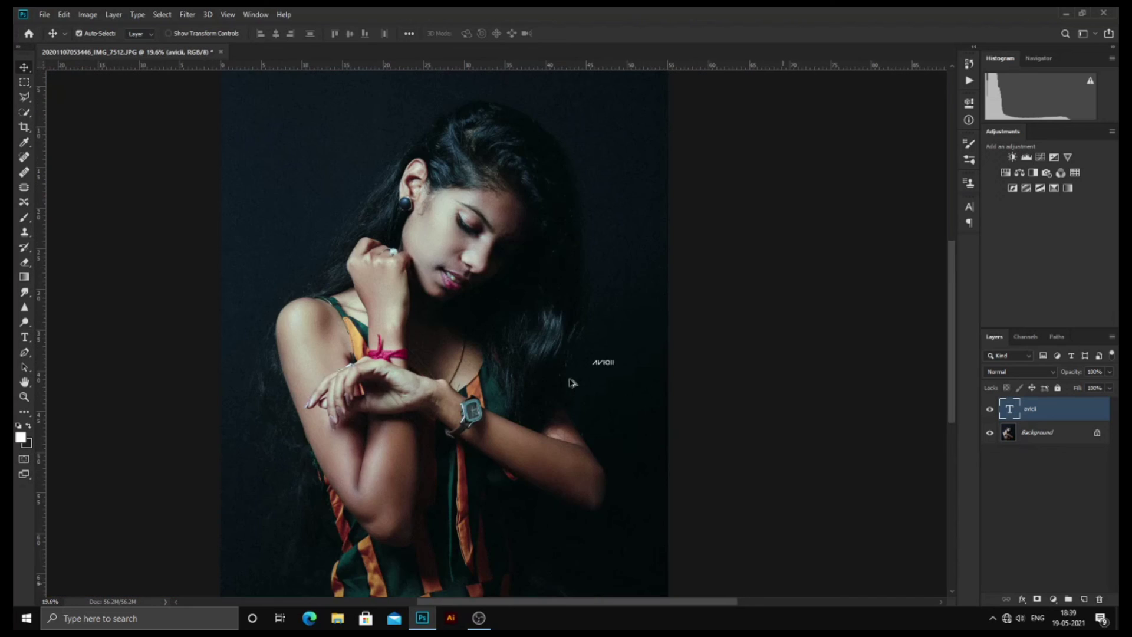
Step: Move the "avicii" text slightly down and closer to the photo's right edge
{"action": "left_click_drag", "start_coordinate": [607, 366], "coordinate": [625, 379]}
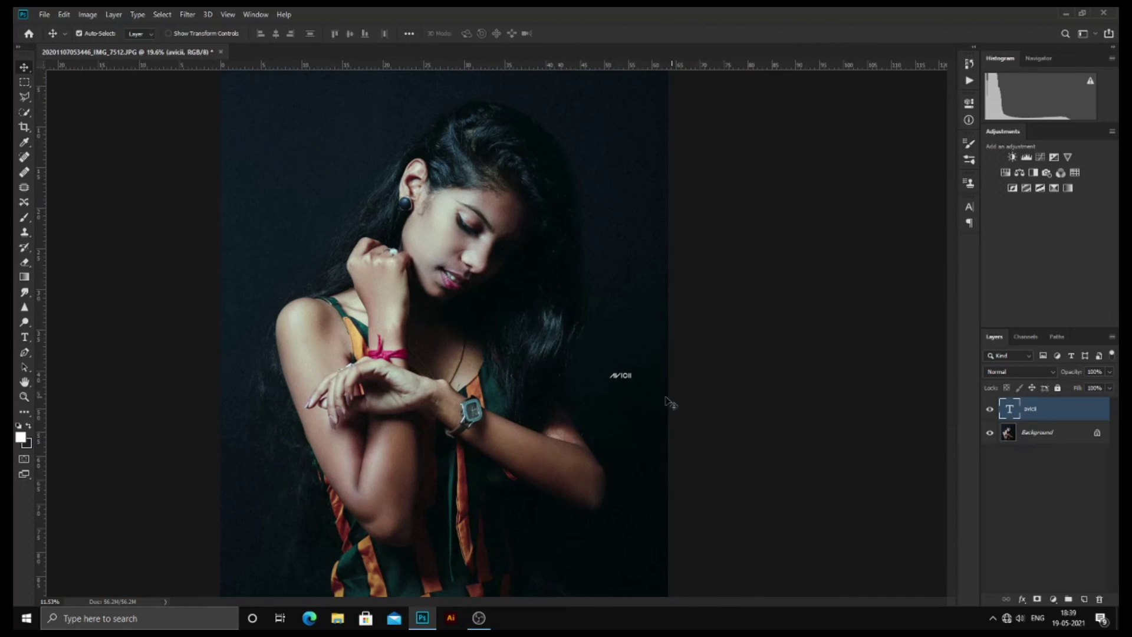
{"action": "scroll", "coordinate": [666, 399], "scroll_direction": "down", "scroll_amount": 3}
{"action": "scroll", "coordinate": [625, 398], "scroll_direction": "up", "scroll_amount": 2}
Step: Flatten the "avicii" text layer into the Background layer and minimise the window
{"action": "right_click", "coordinate": [1008, 436]}
{"action": "left_click", "coordinate": [1032, 538]}
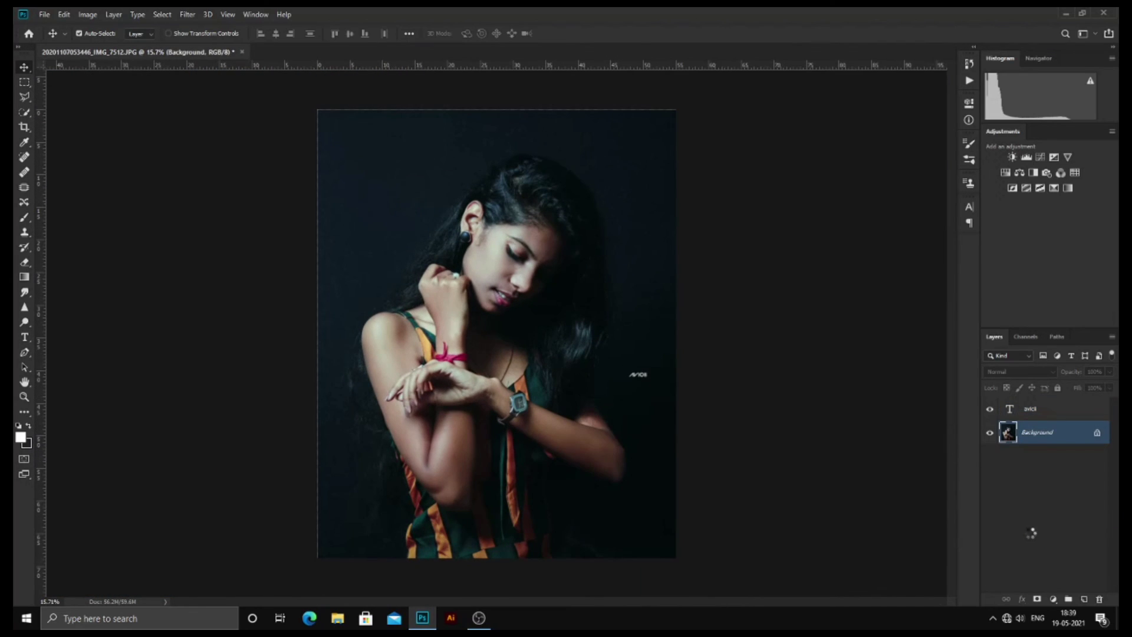
{"action": "key", "text": "ctrl+shift+e"}
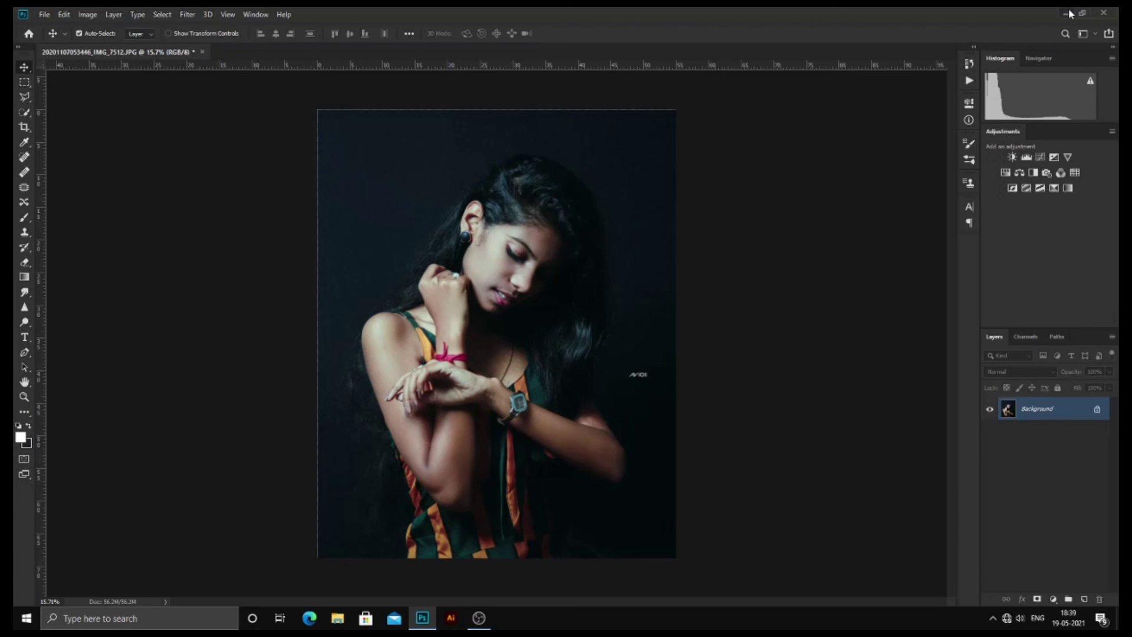
{"action": "left_click", "coordinate": [1067, 13]}
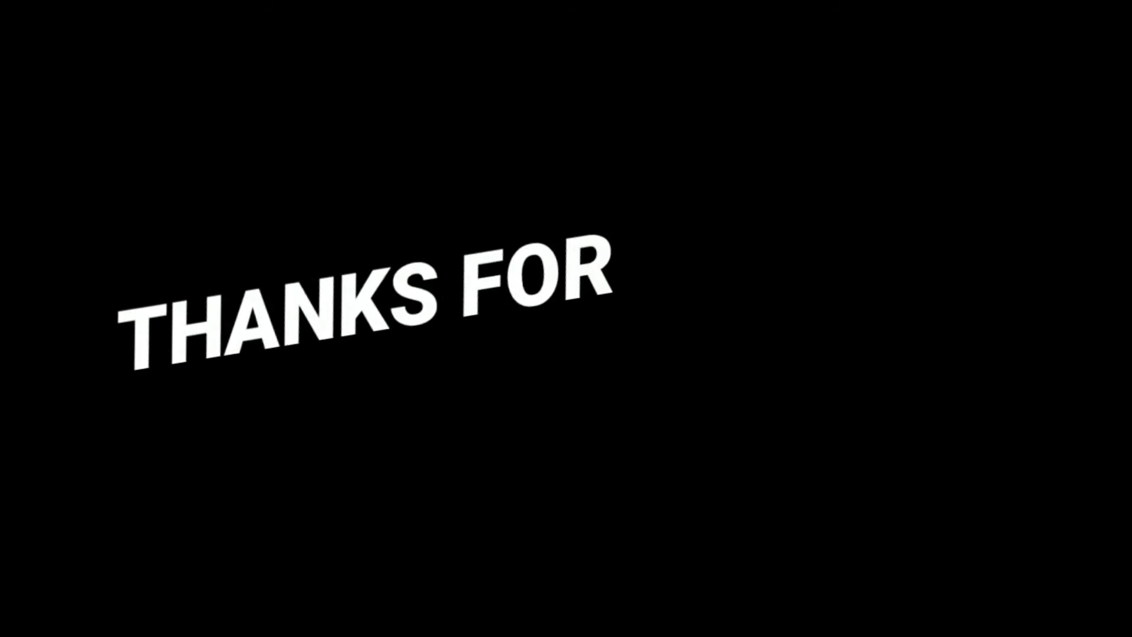